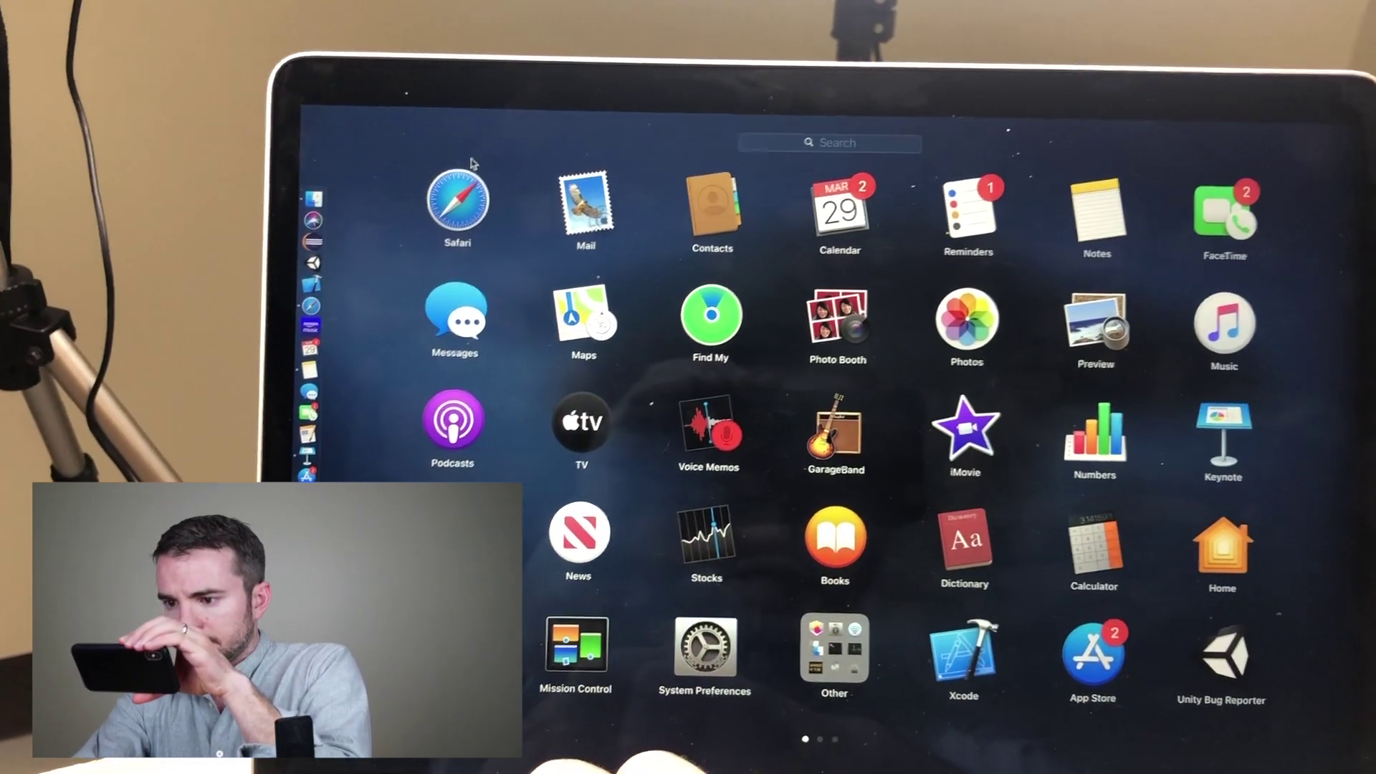
# Step: Open QuickTime Player from a Launchpad search and choose File > New Screen Recording
pyautogui.write('q')
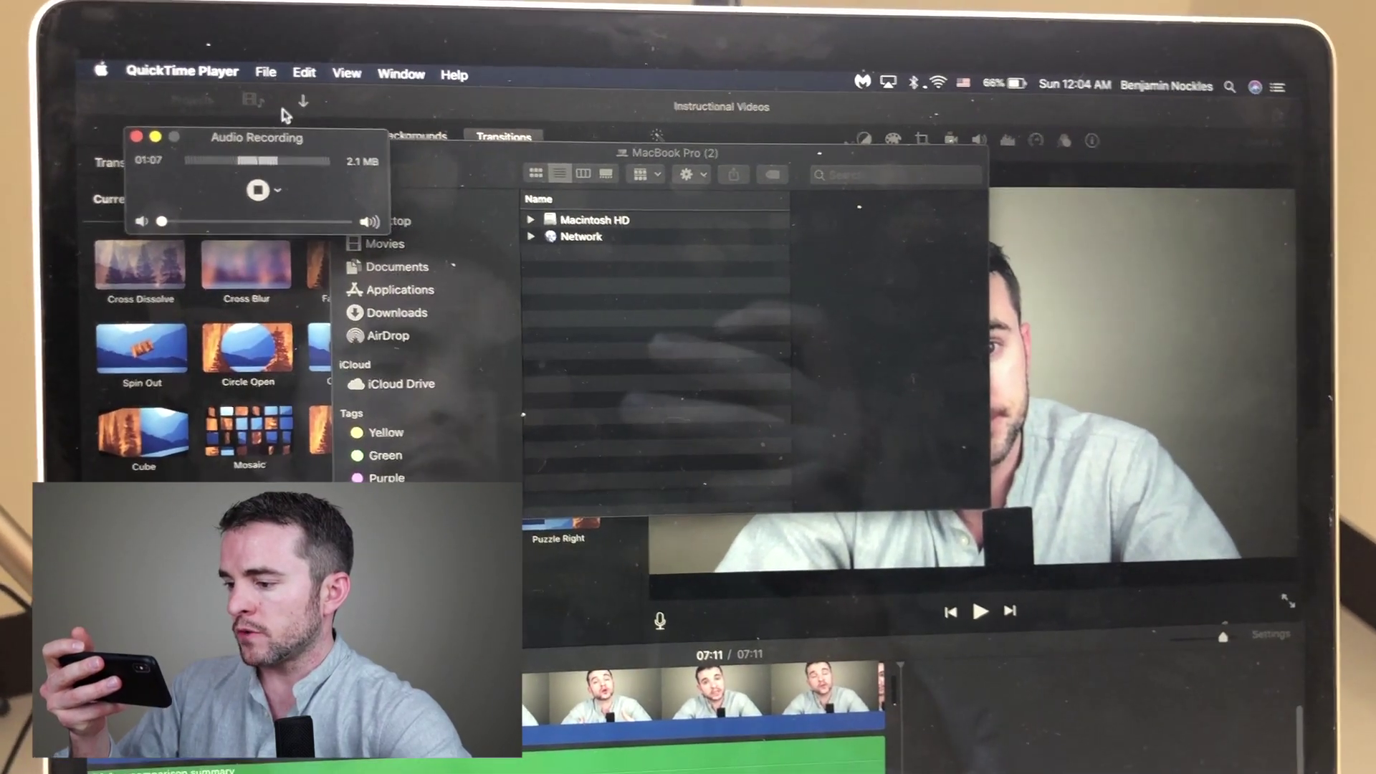
pyautogui.click(299, 57)
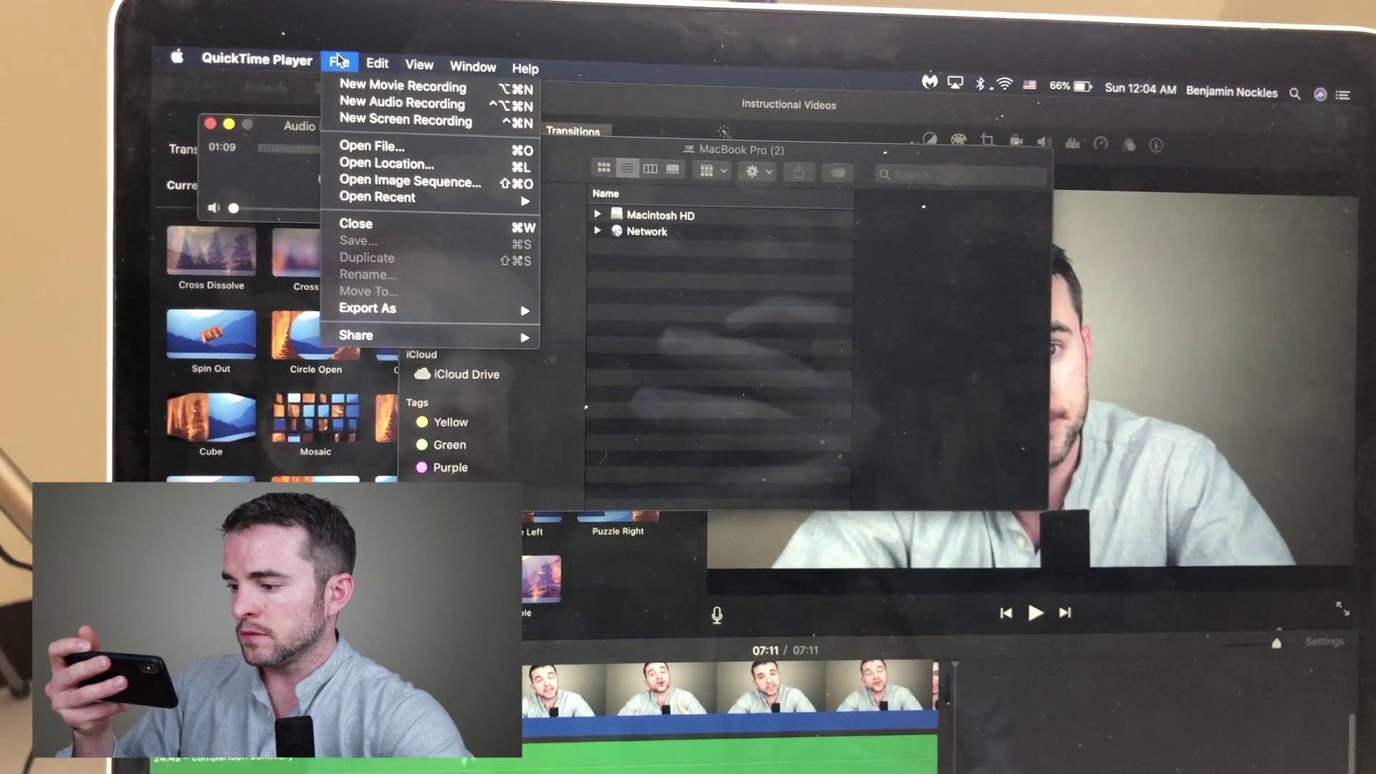
pyautogui.click(328, 121)
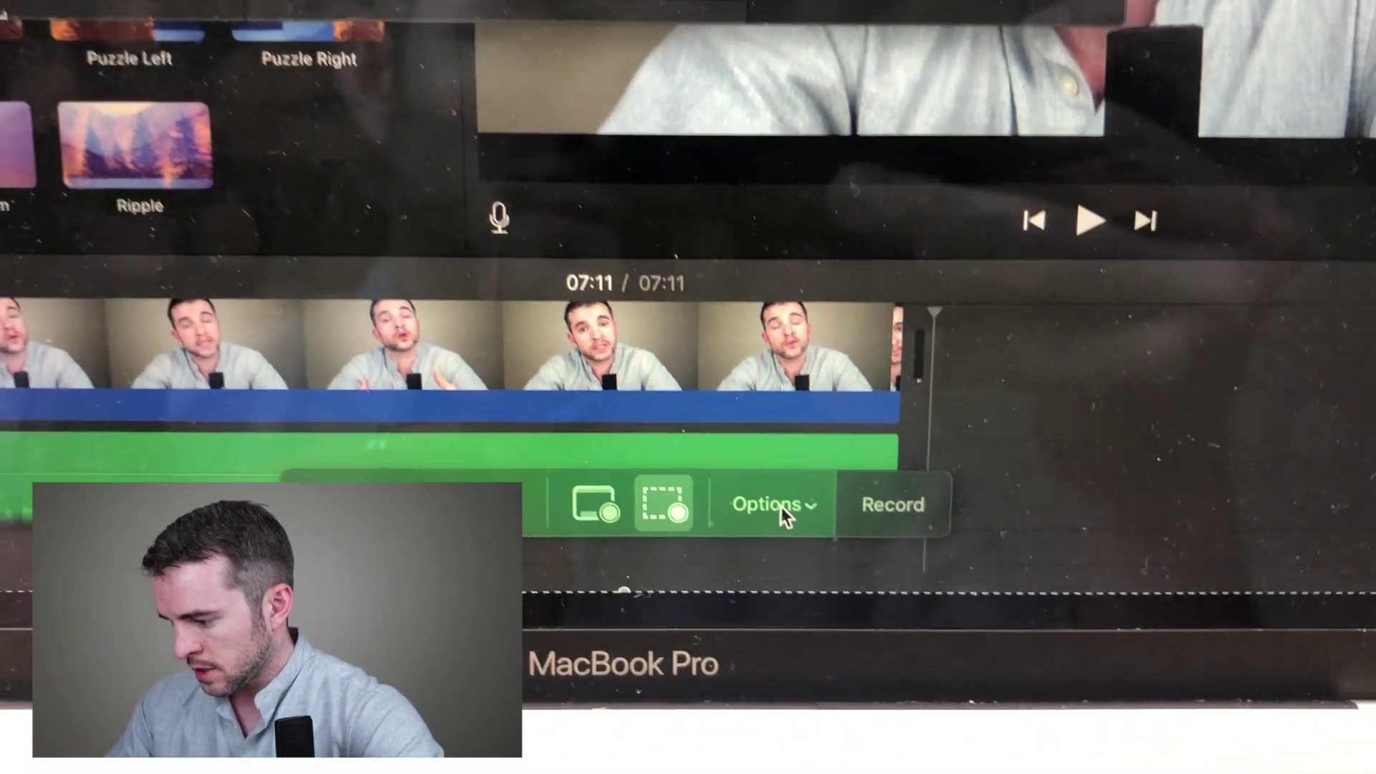
pyautogui.click(770, 505)
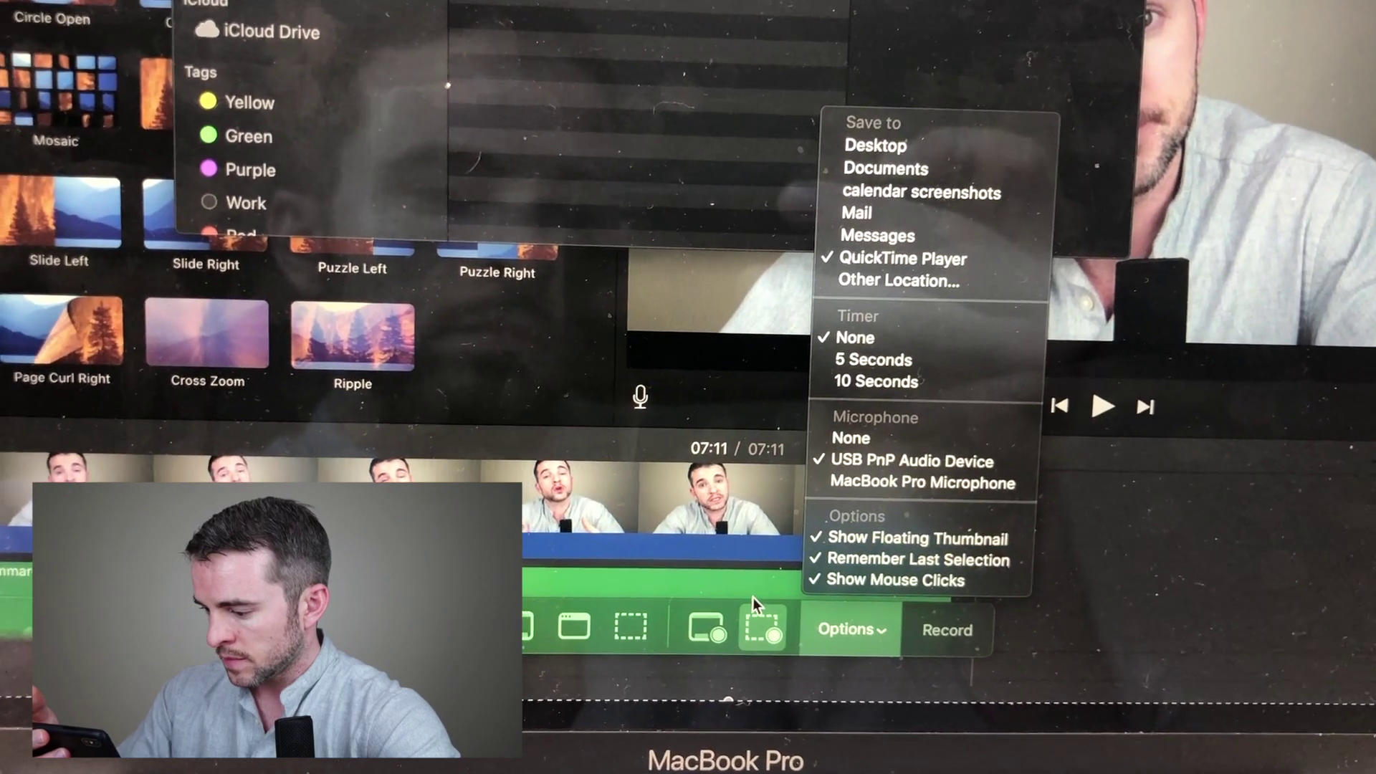
pyautogui.click(751, 589)
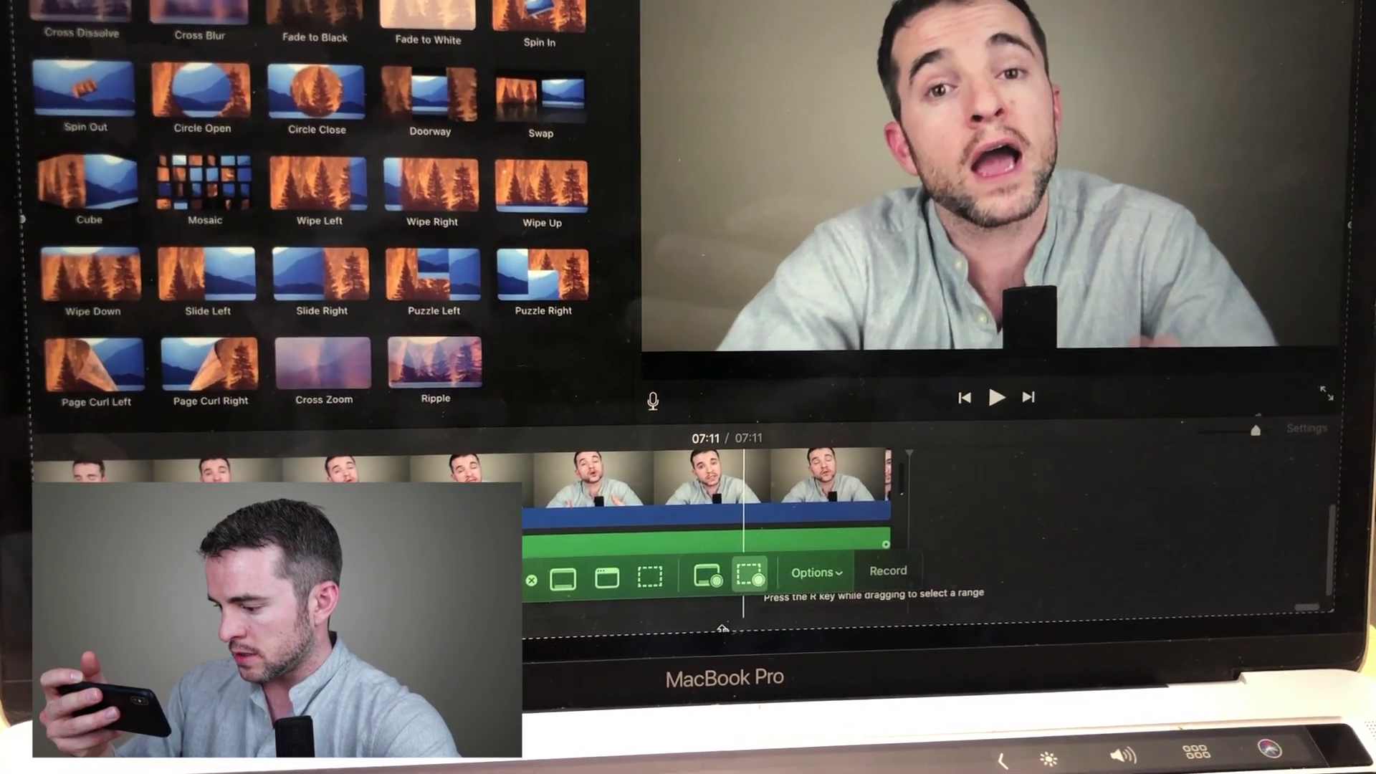
# Step: Pull the capture frame's bottom and left edges in to a 1248×611 region around the iMovie viewer
pyautogui.moveTo(723, 629); pyautogui.dragTo(722, 384)
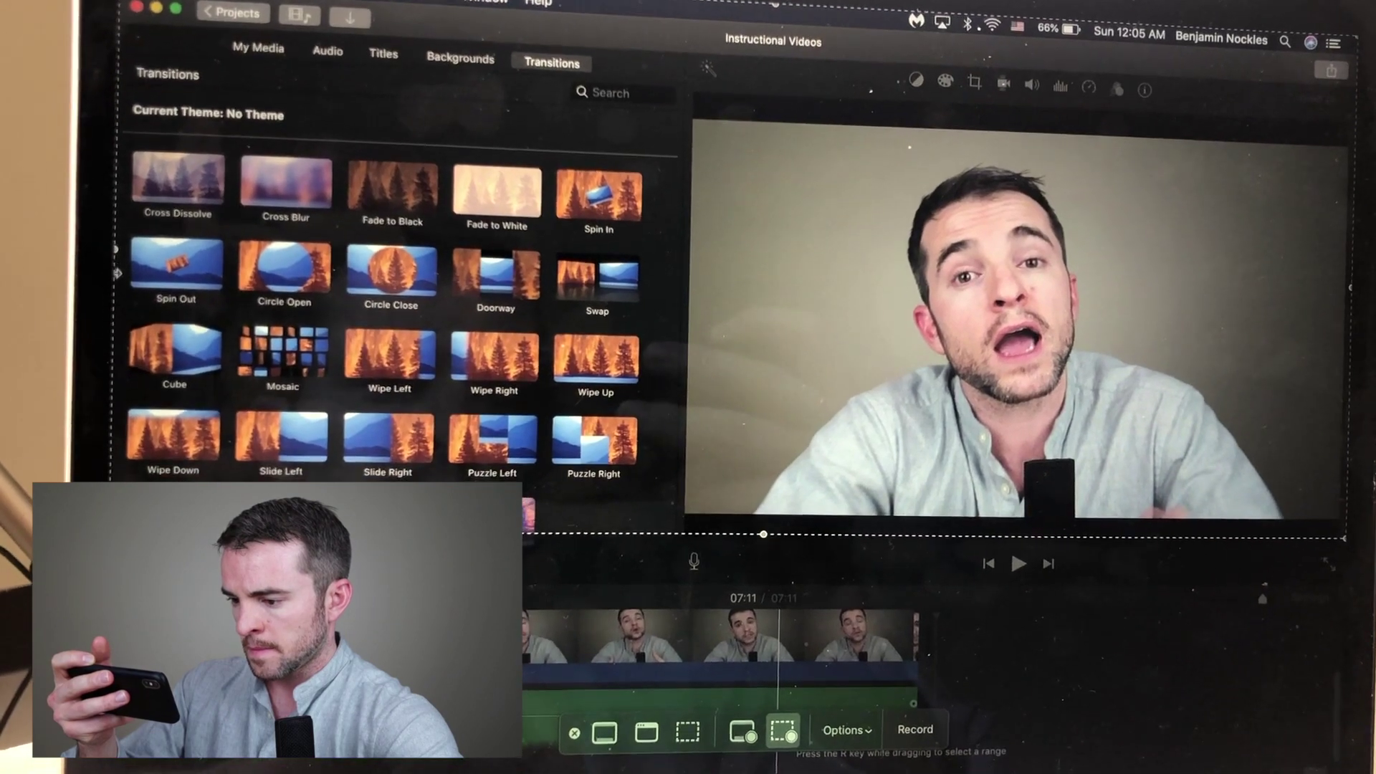
pyautogui.moveTo(117, 272); pyautogui.dragTo(529, 214)
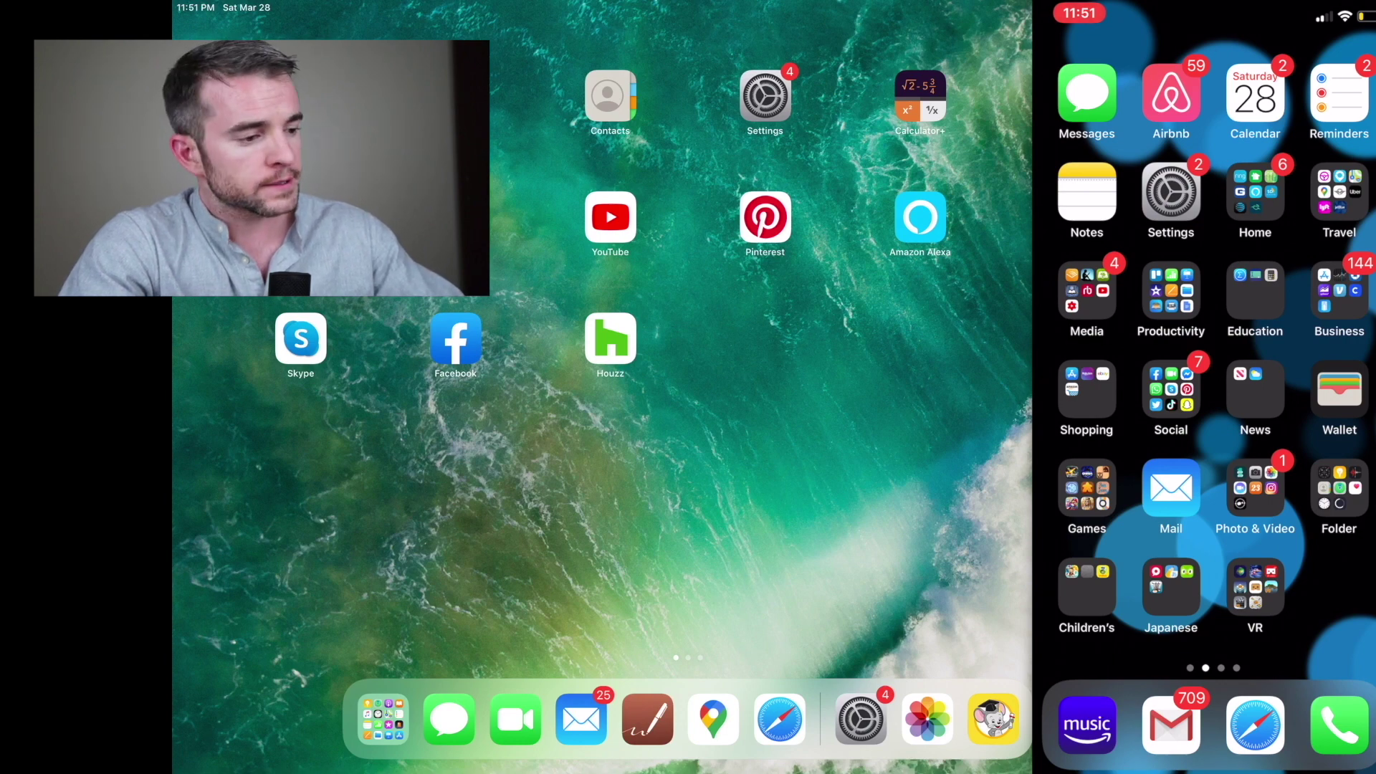
# Step: On both iPad and iPhone, browse Settings > Control Center > Customize Controls to confirm Screen Recording is included
pyautogui.click(765, 97)
pyautogui.click(1171, 192)
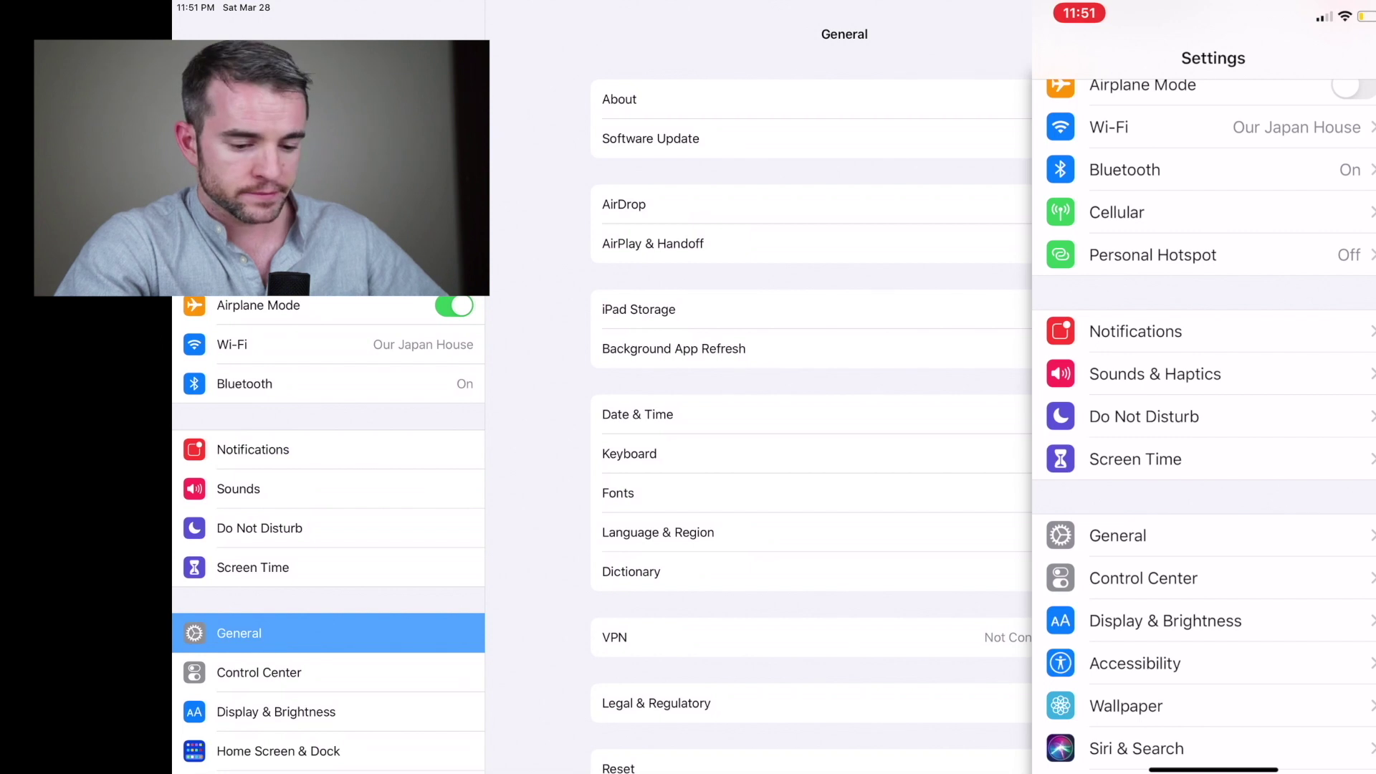
pyautogui.click(259, 672)
pyautogui.click(1143, 579)
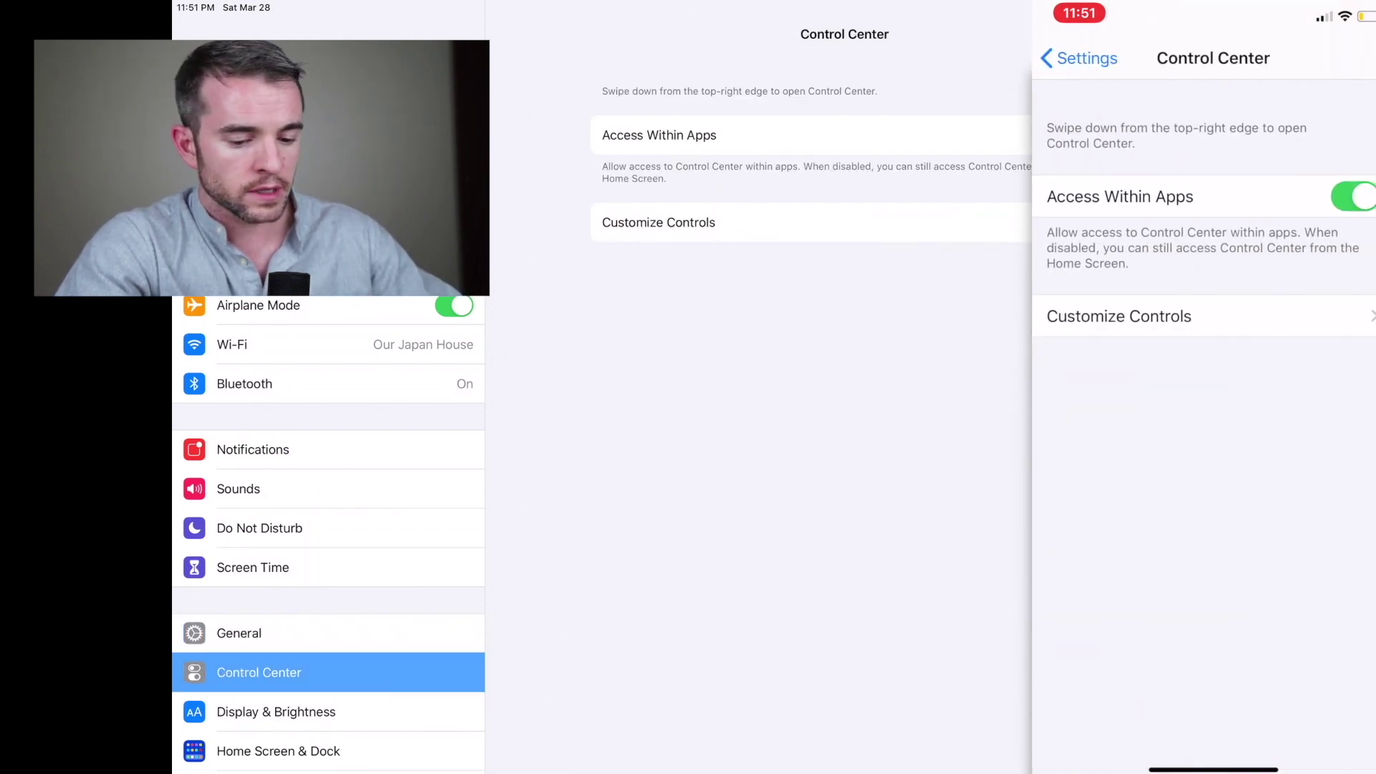
pyautogui.click(659, 222)
pyautogui.click(1119, 316)
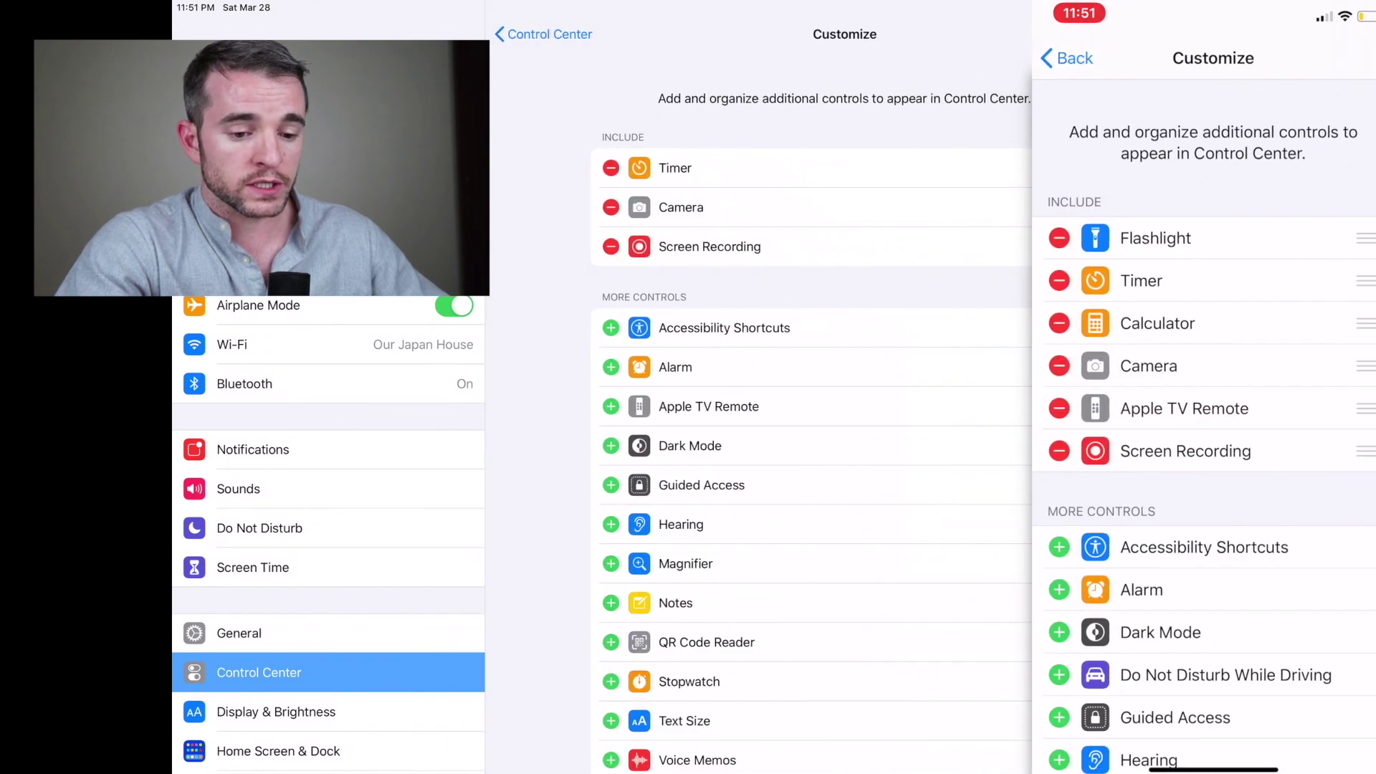
pyautogui.scroll(-3, 1204, 430)
pyautogui.scroll(-1, 1204, 431)
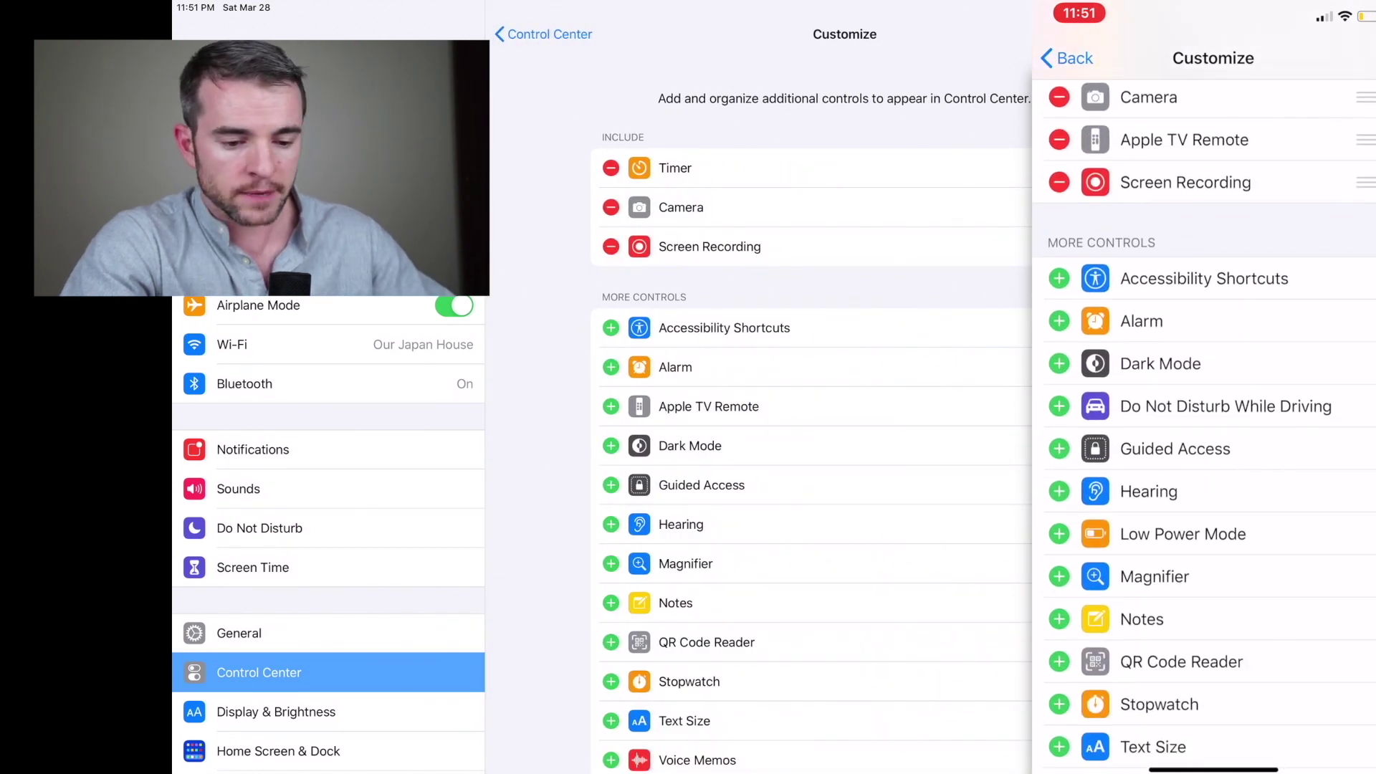
pyautogui.scroll(2, 1204, 430)
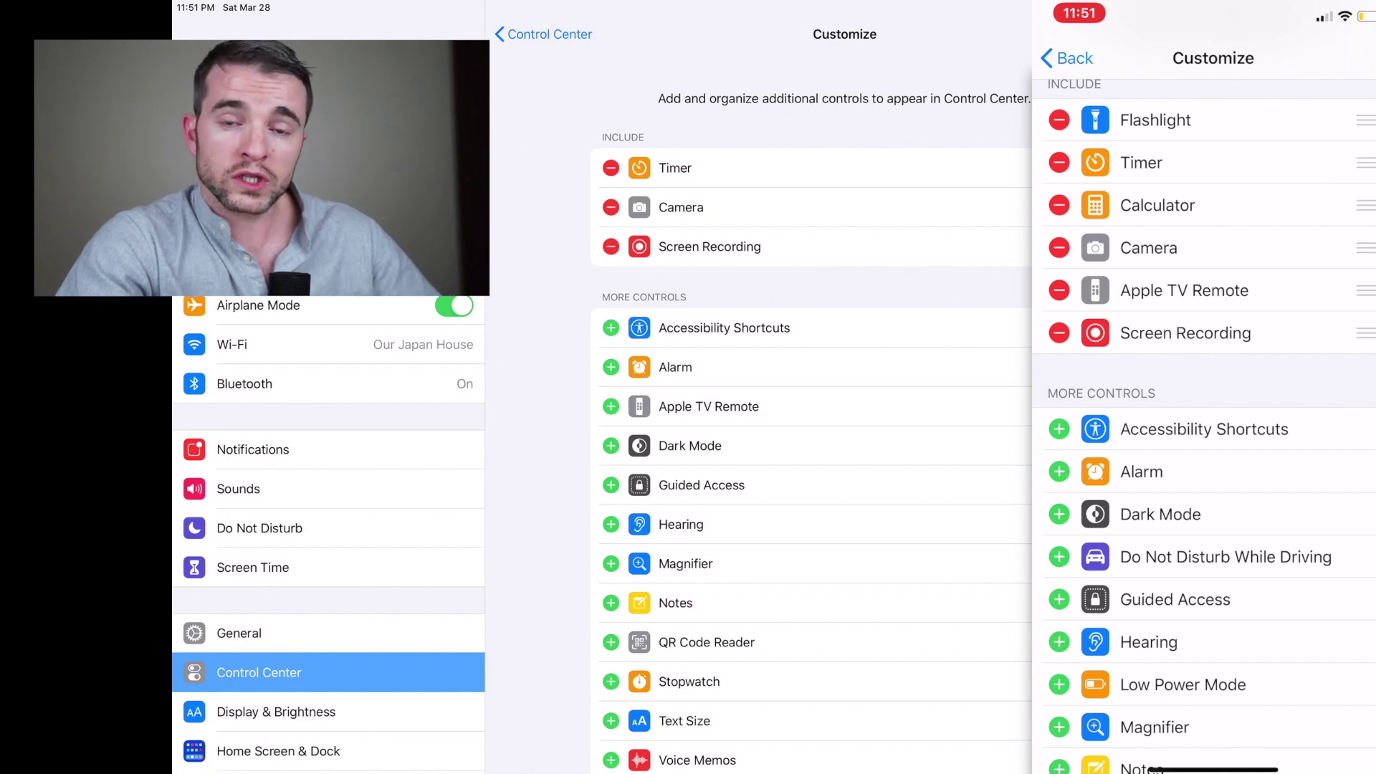
pyautogui.scroll(1, 1204, 430)
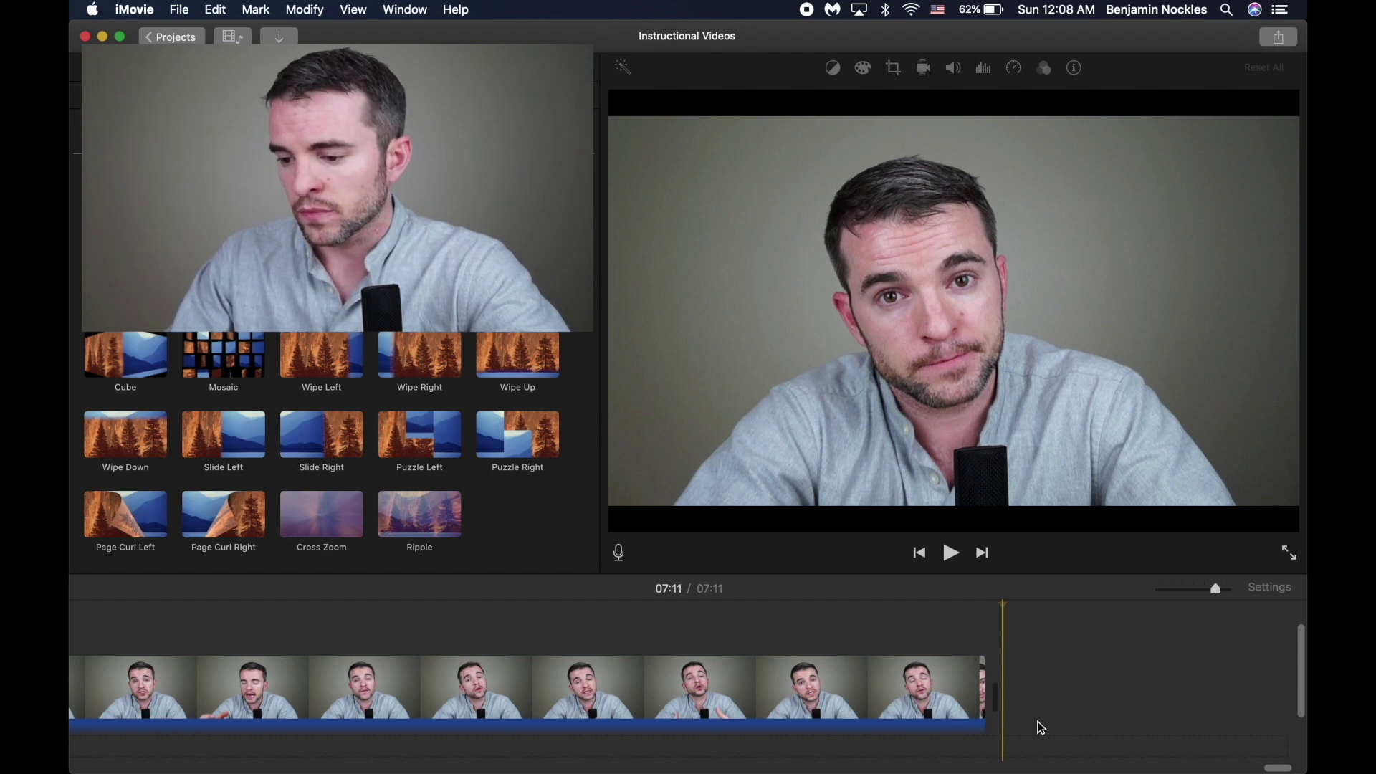
# Step: Switch from iMovie to Finder with Command-Tab
pyautogui.press('super+Tab')
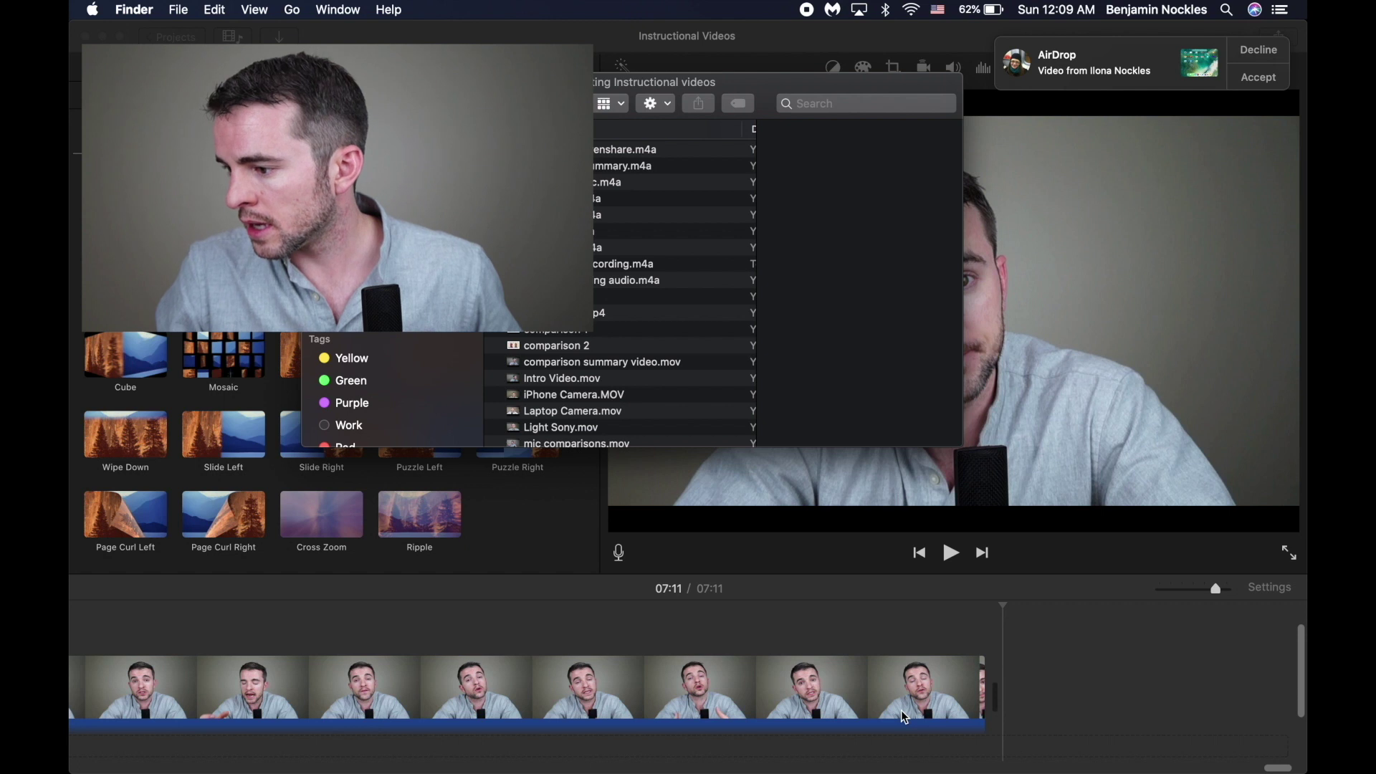
# Step: Accept the AirDrop into Downloads and drag the iPad video to the timeline's end, now 08:36
pyautogui.click(1245, 79)
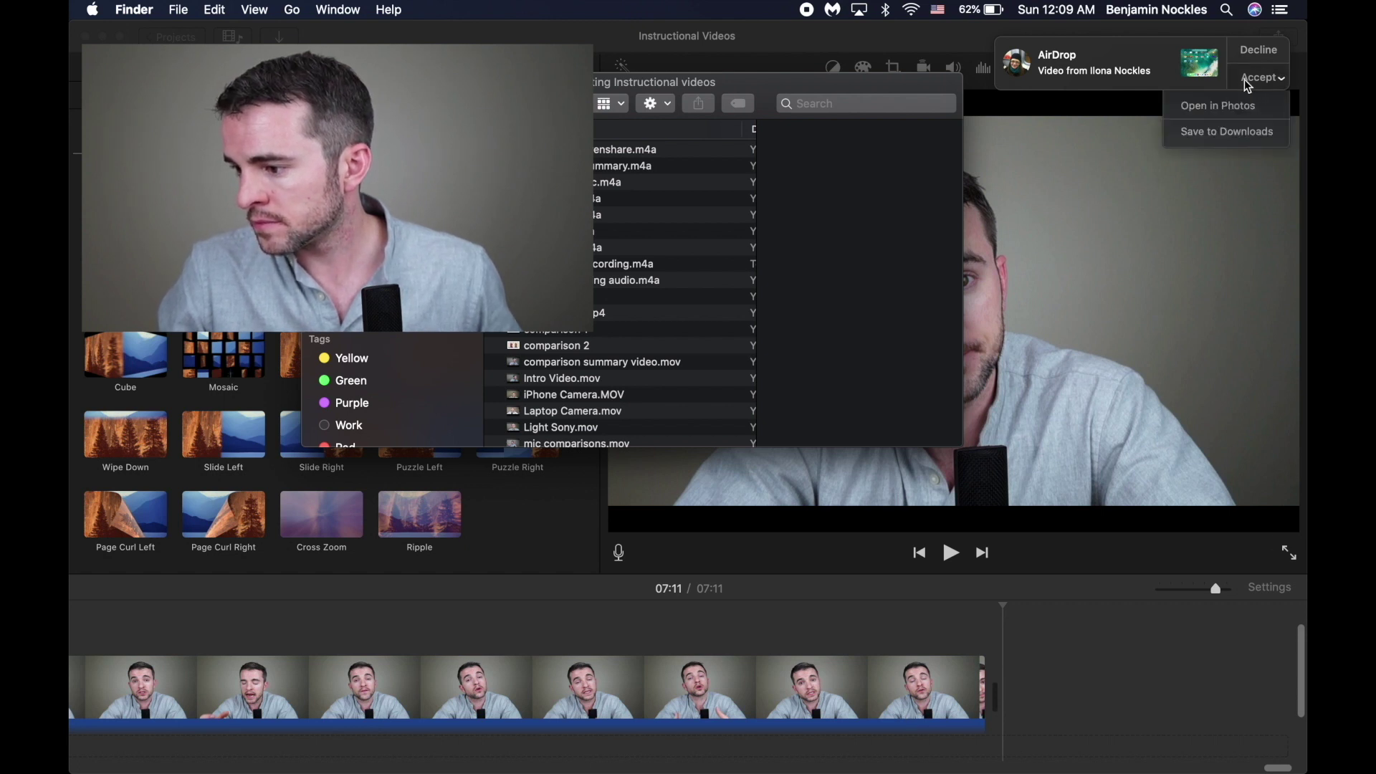
pyautogui.click(1241, 136)
pyautogui.moveTo(72, 721)
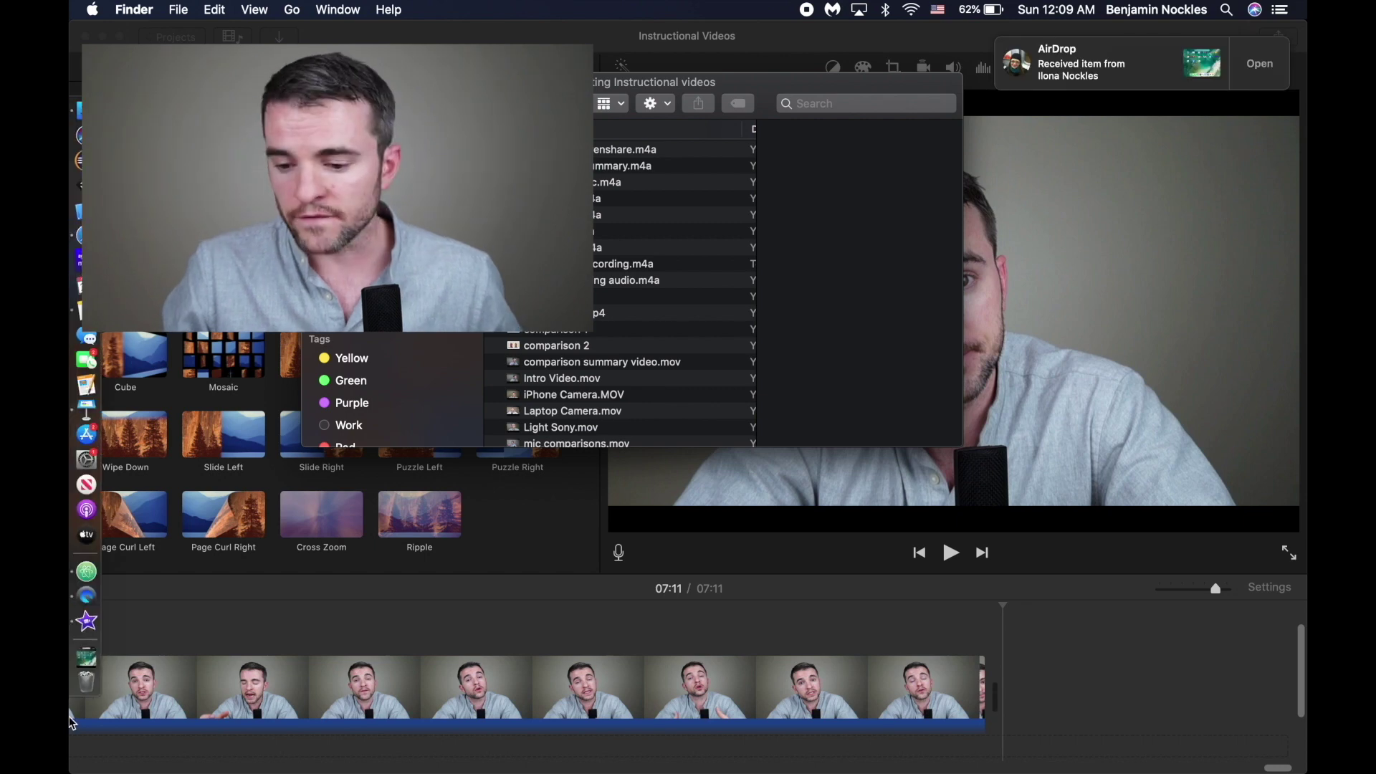
pyautogui.click(86, 657)
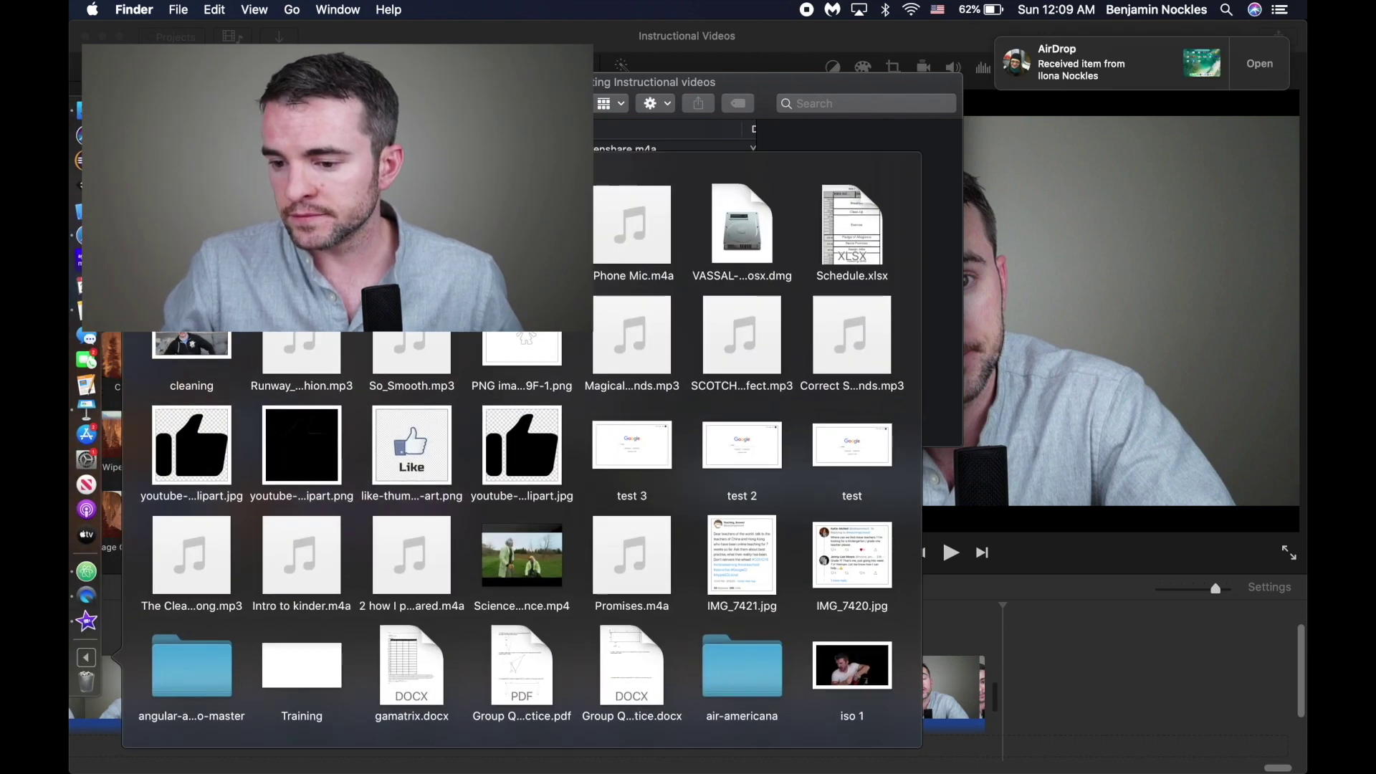
pyautogui.moveTo(522, 222); pyautogui.dragTo(1032, 686)
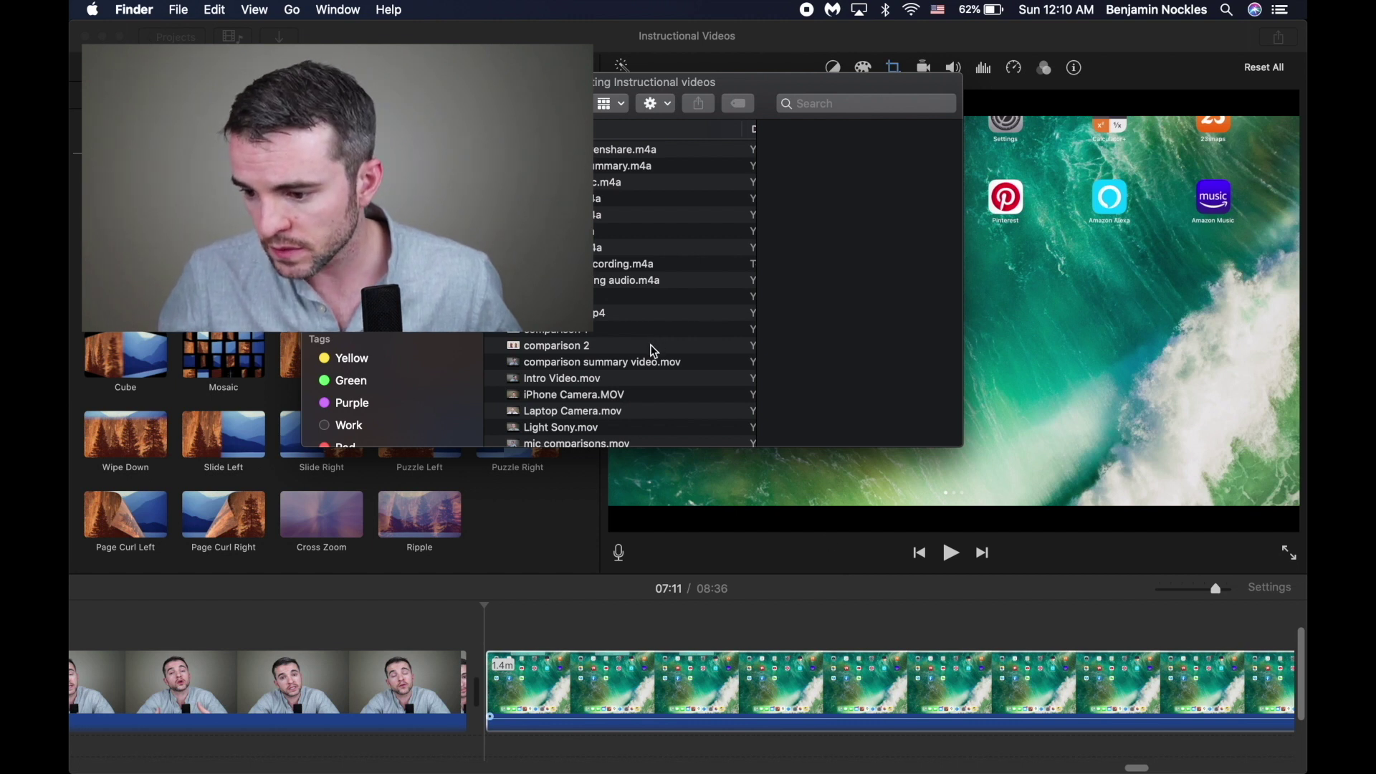
# Step: Connect 'screen recording video.mov' above the iPad clip, extending the timeline to 10:57
pyautogui.scroll(-5, 661, 357)
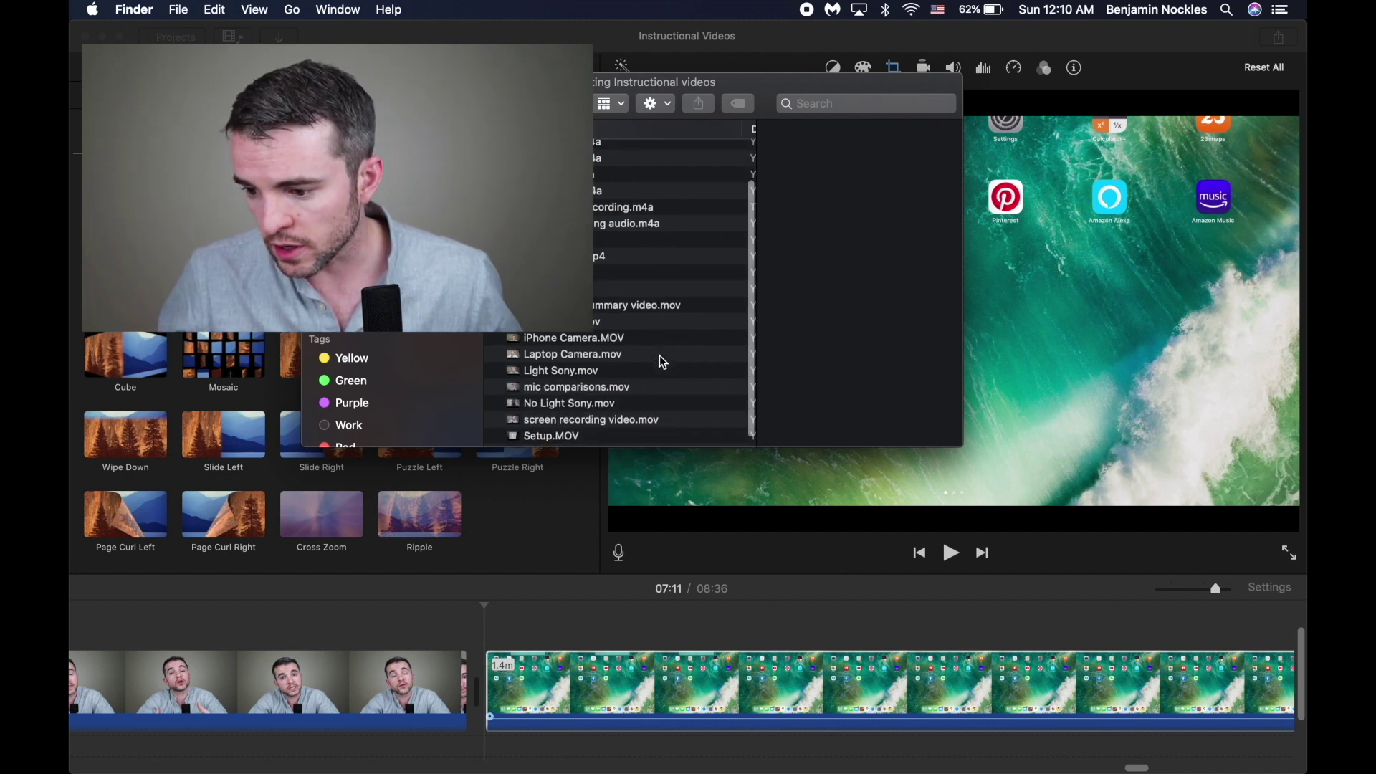
pyautogui.click(624, 413)
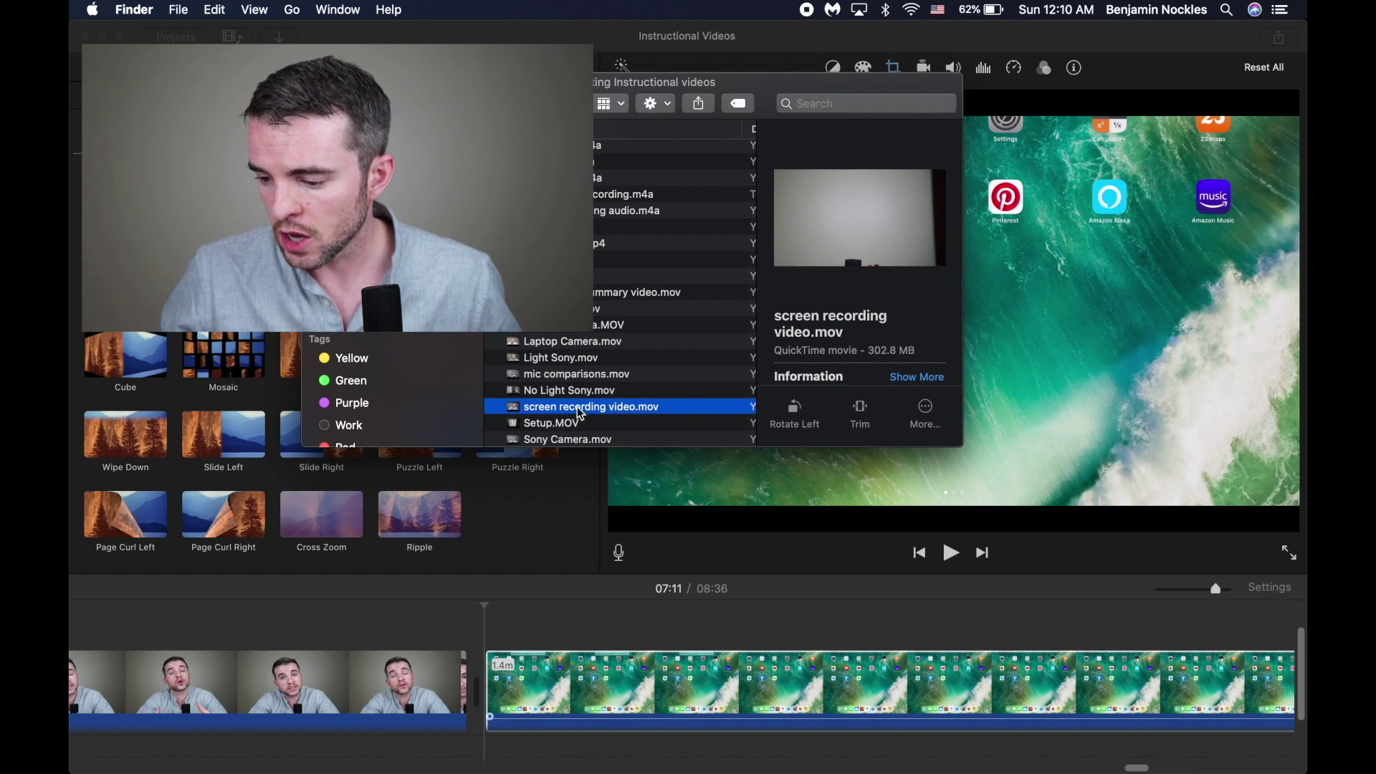
pyautogui.moveTo(570, 416); pyautogui.dragTo(524, 622)
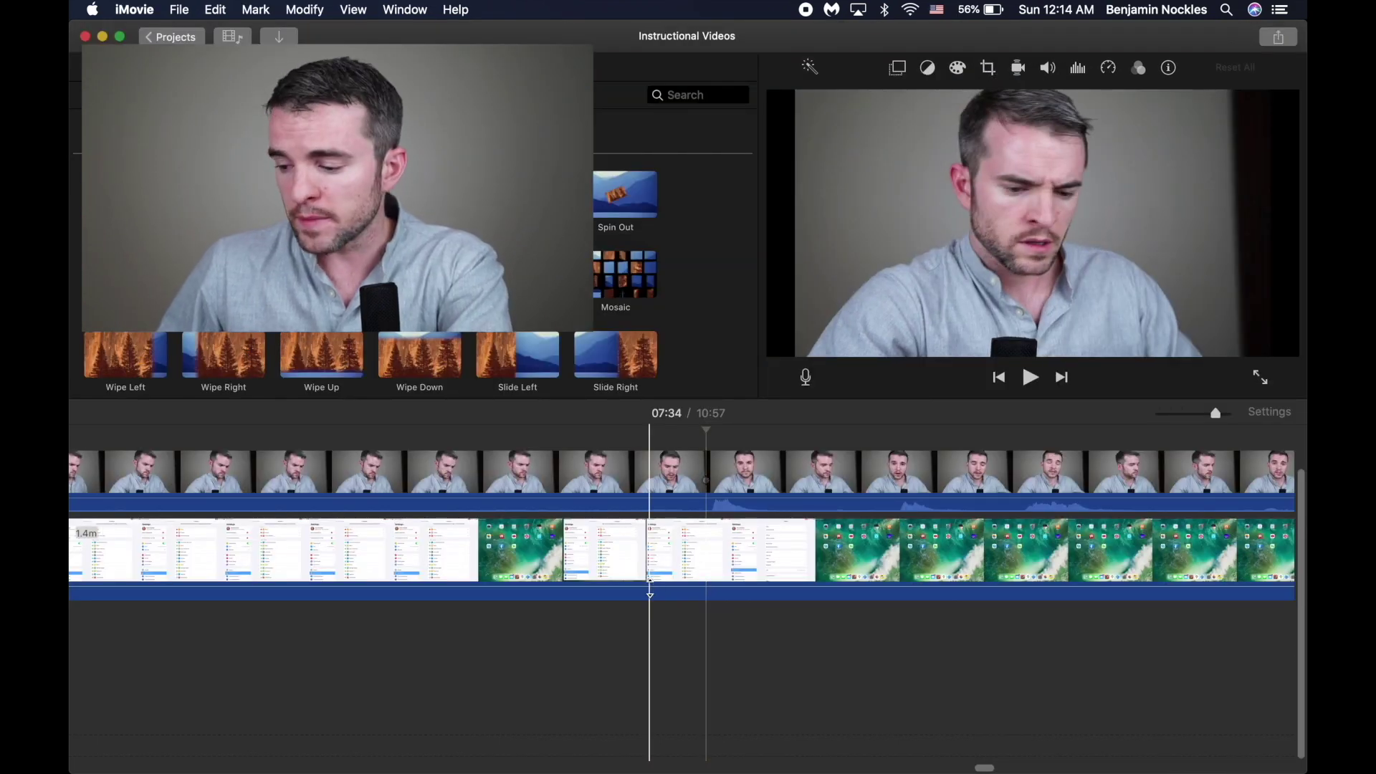
pyautogui.hscroll(10, 649, 580)
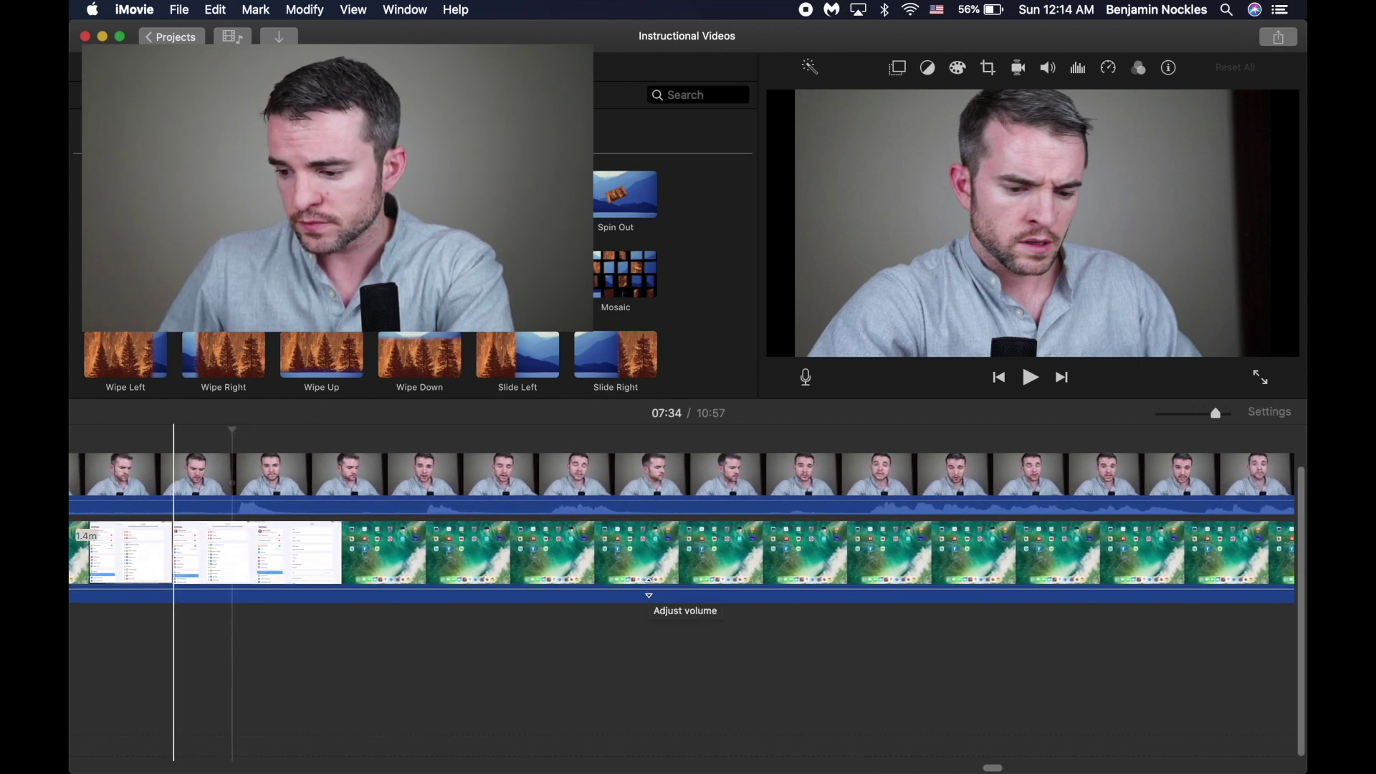
pyautogui.hscroll(10, 648, 582)
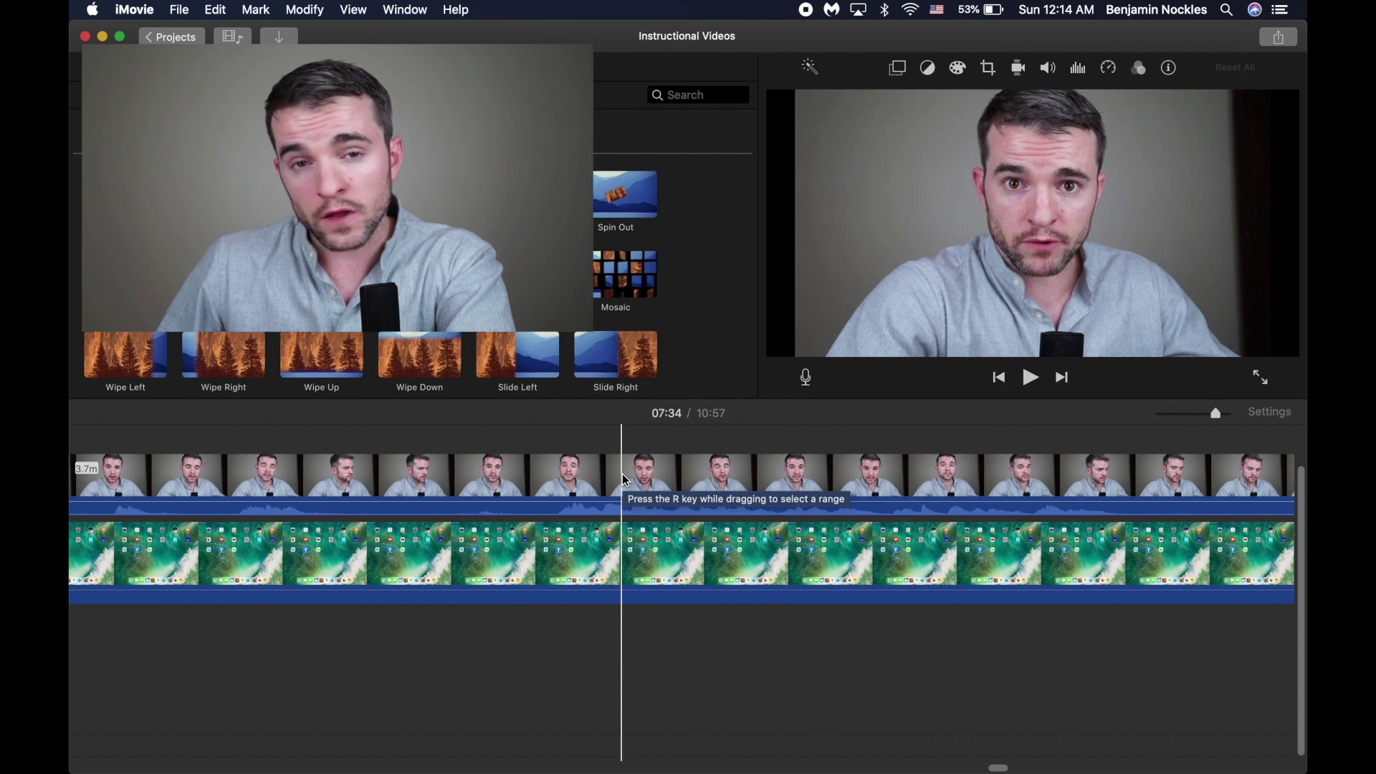
# Step: Set the presenter clip's video overlay to Picture in Picture and drag the inset toward the lower-left
pyautogui.click(626, 480)
pyautogui.click(898, 67)
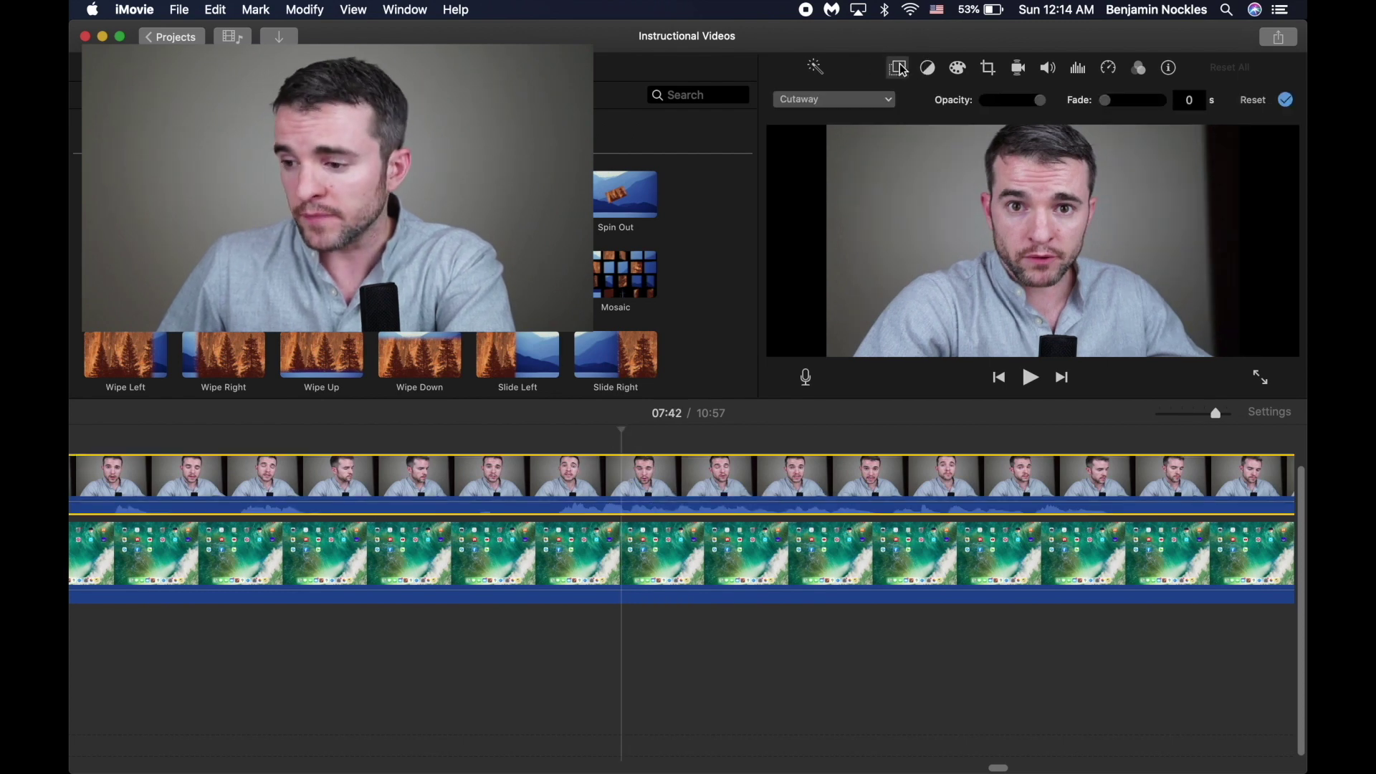
pyautogui.click(860, 100)
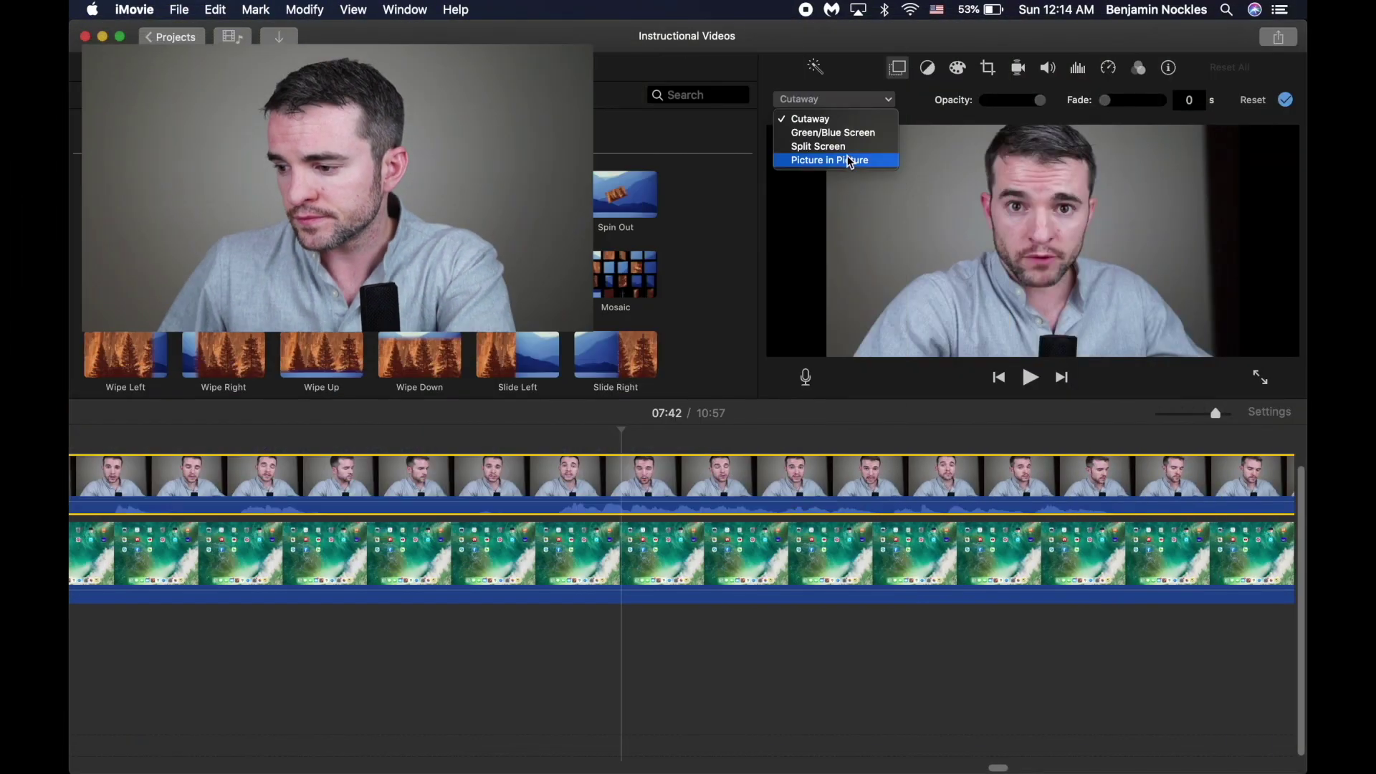
pyautogui.click(851, 161)
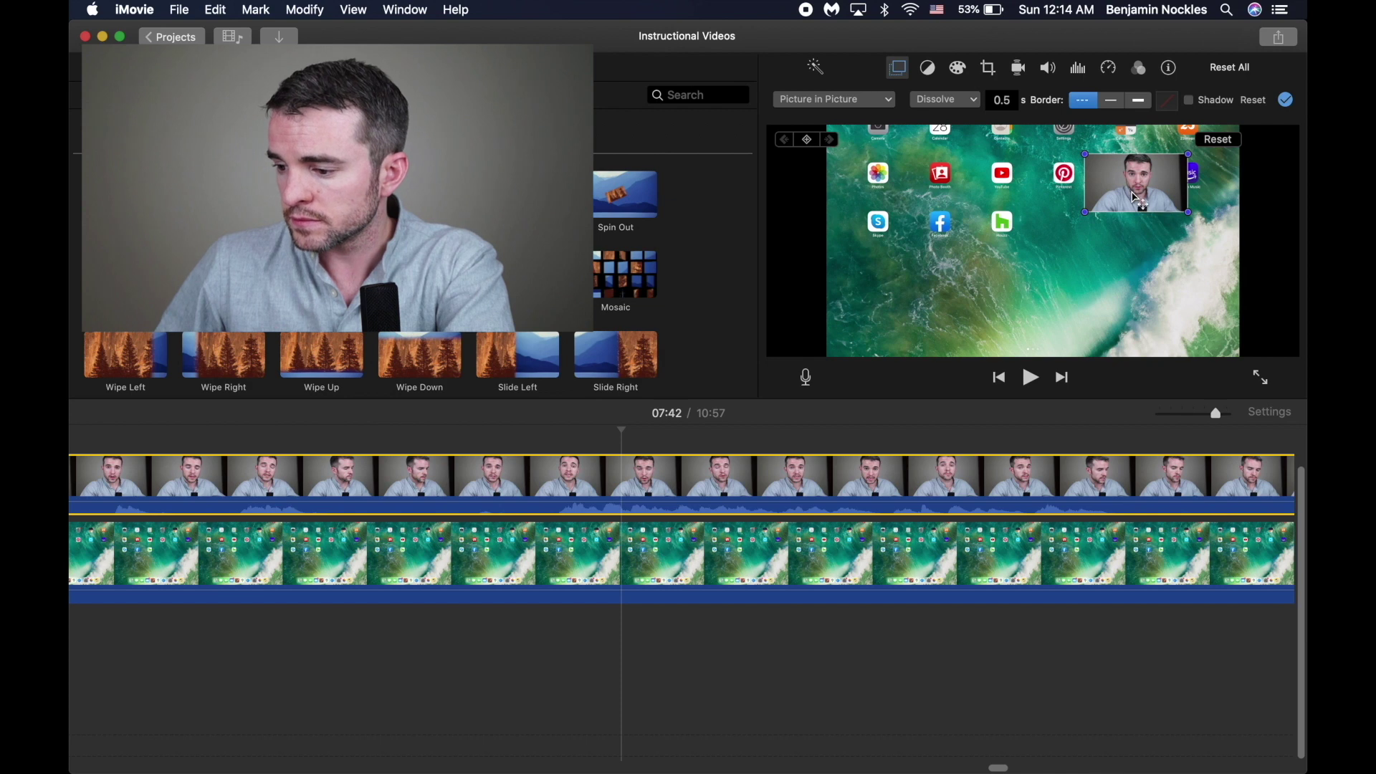
pyautogui.moveTo(1137, 199); pyautogui.dragTo(929, 327)
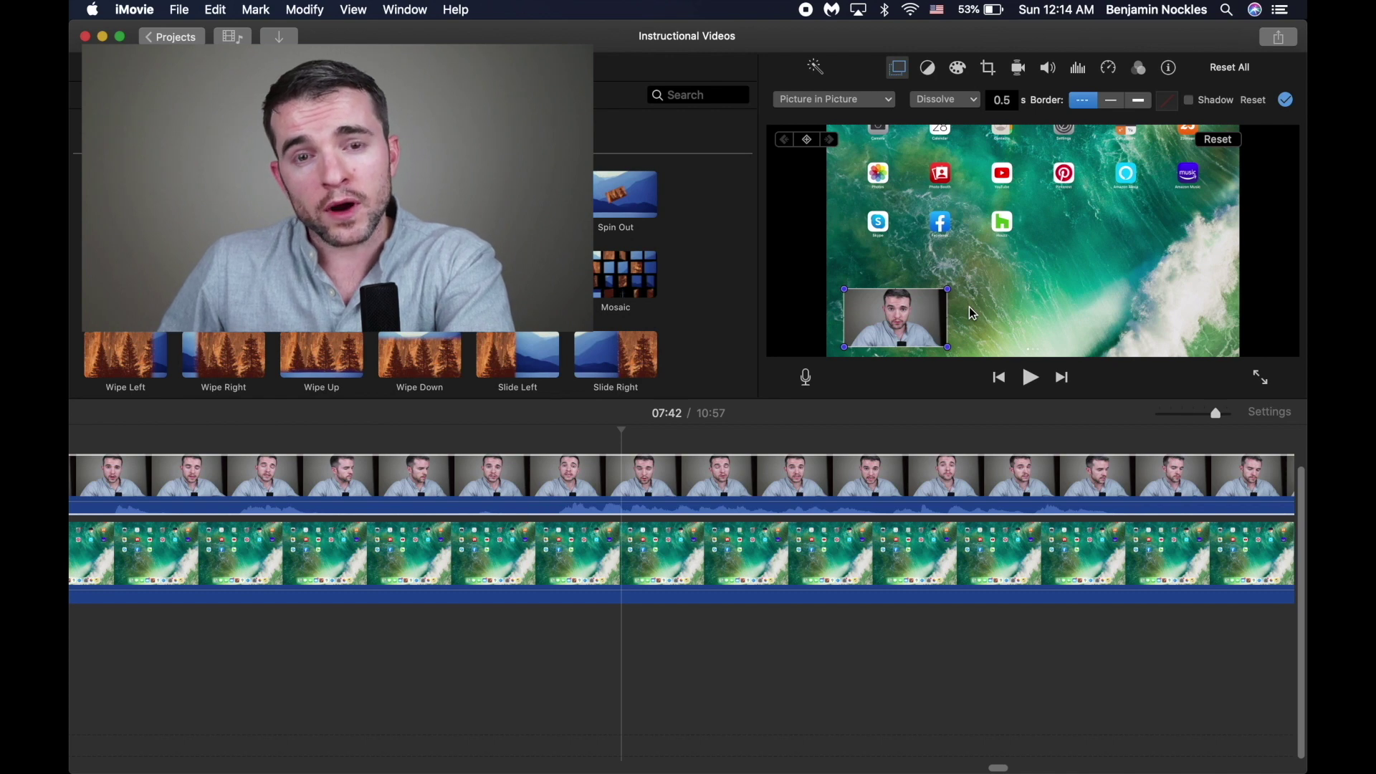
# Step: Nudge the presenter overlay clip slightly left and preview playback to confirm it syncs with the iPad footage
pyautogui.click(563, 494)
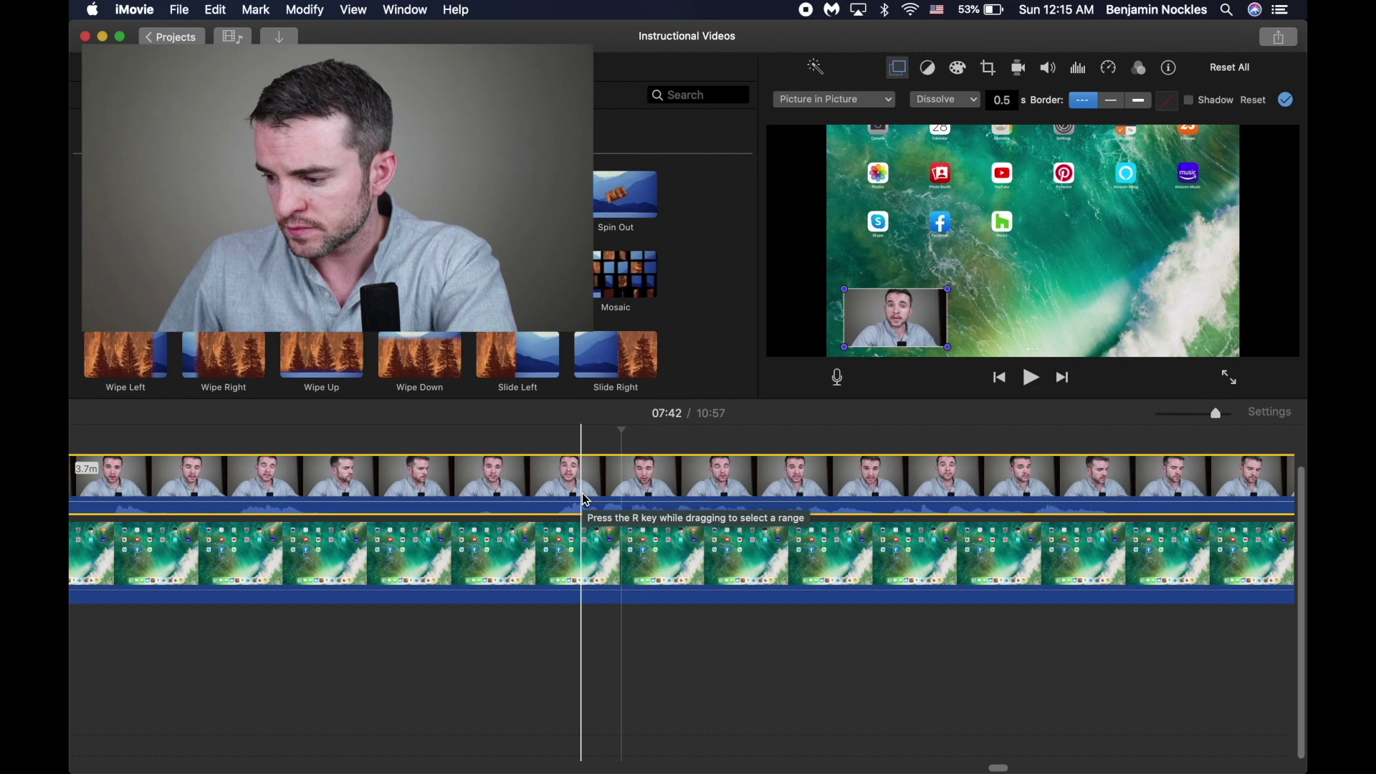
pyautogui.hscroll(10, 643, 494)
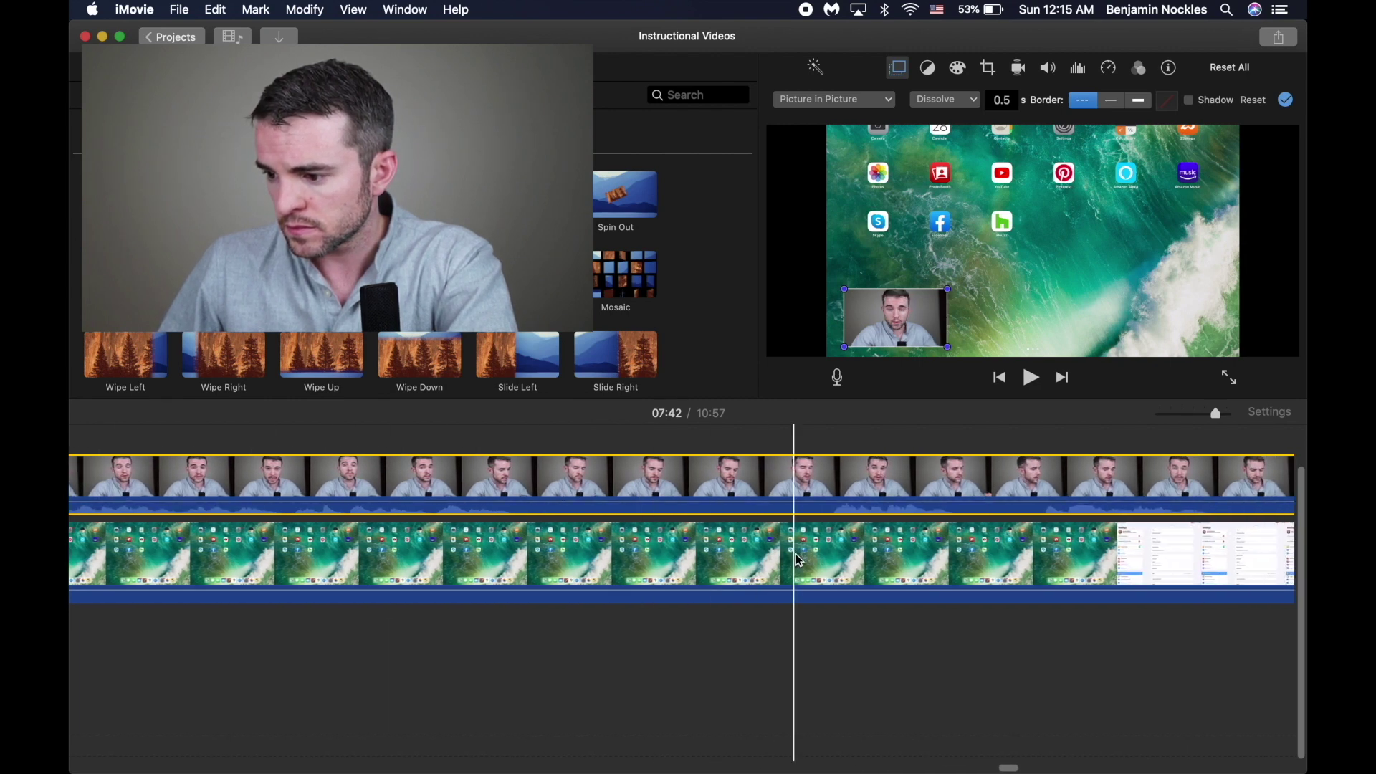
pyautogui.press('space')
pyautogui.press('space')
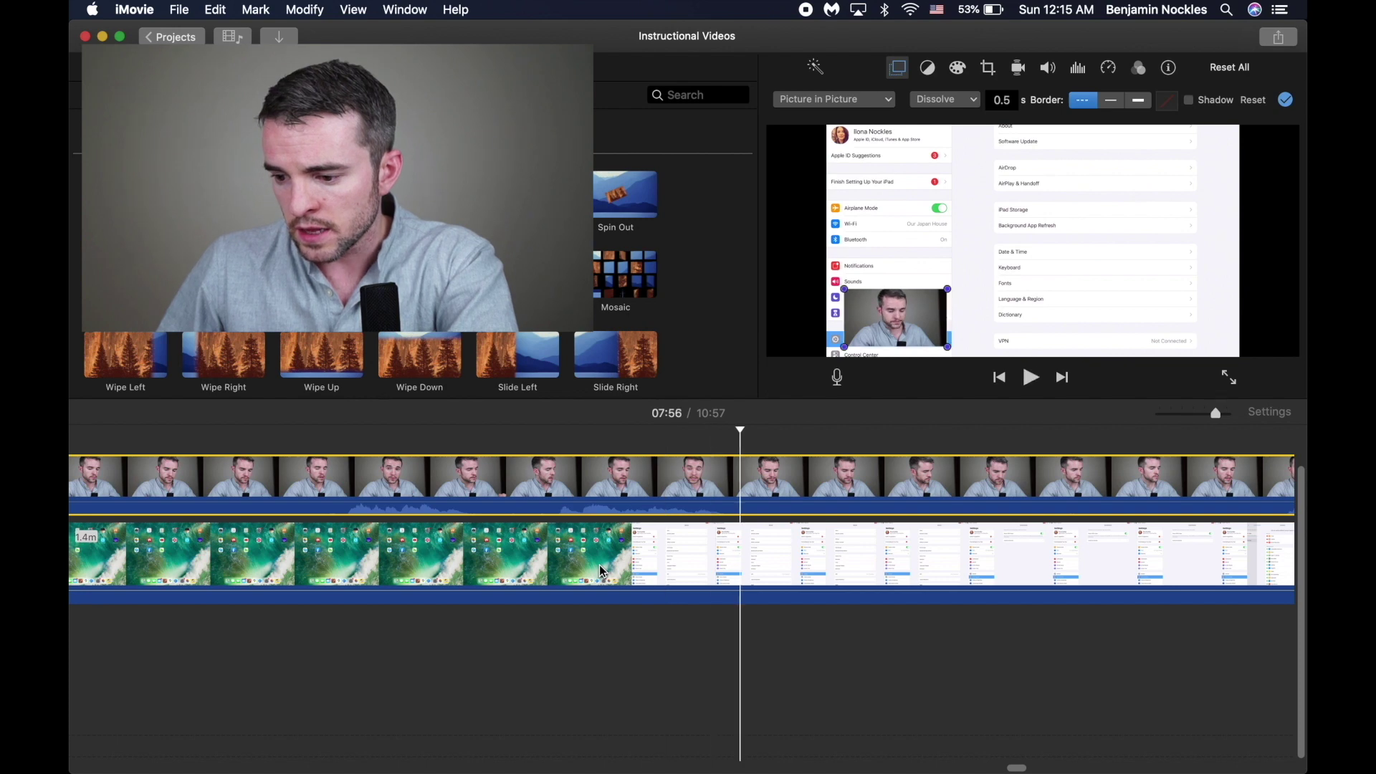
pyautogui.hscroll(5, 695, 567)
pyautogui.click(588, 488)
pyautogui.moveTo(587, 488); pyautogui.dragTo(547, 490)
pyautogui.press('space')
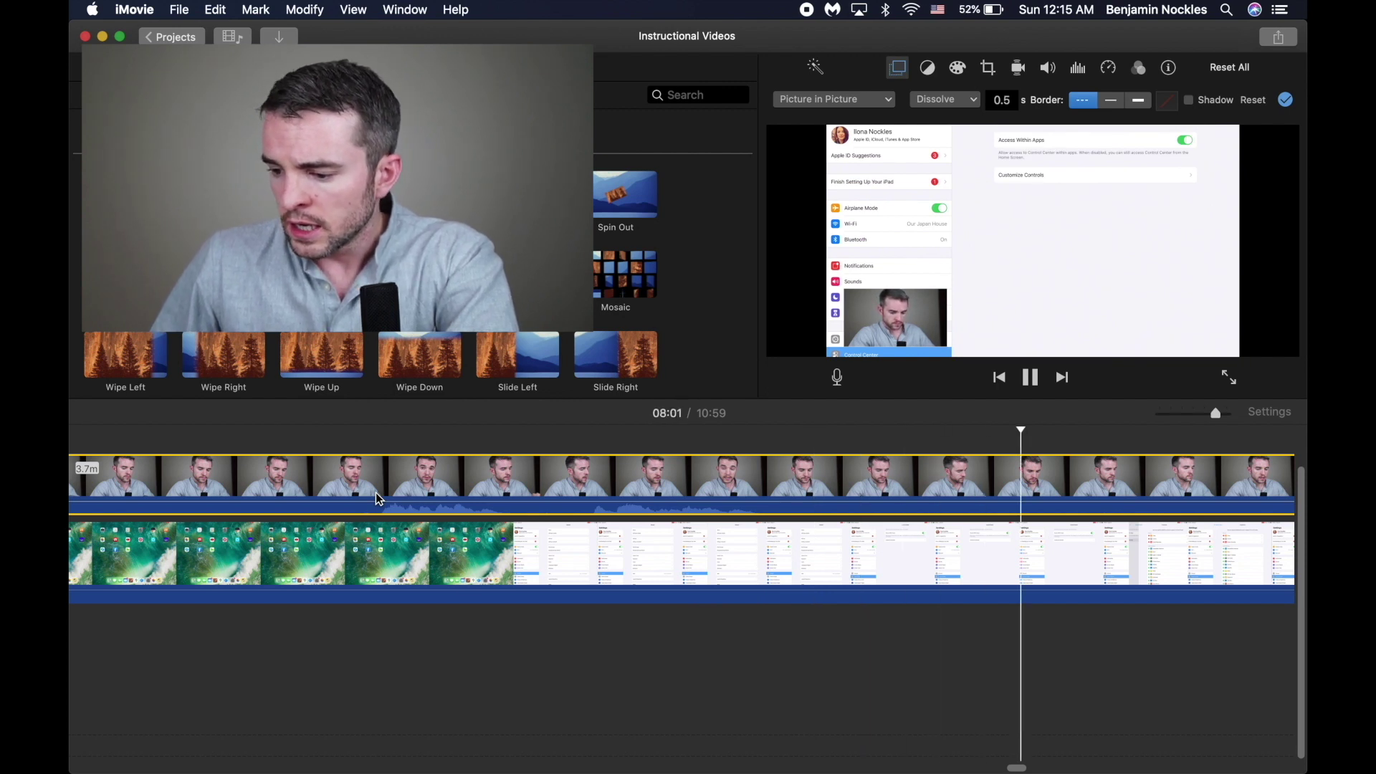
pyautogui.press('space')
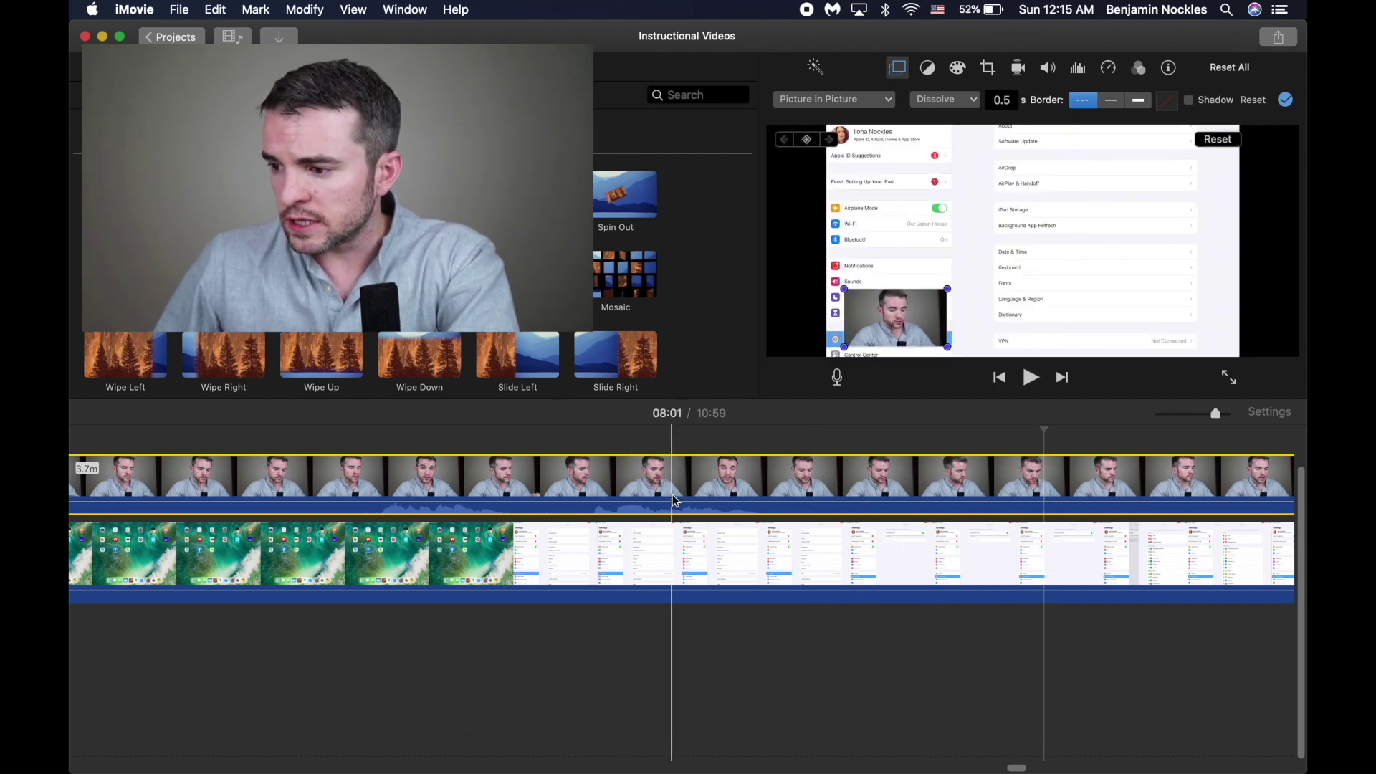
pyautogui.click(671, 562)
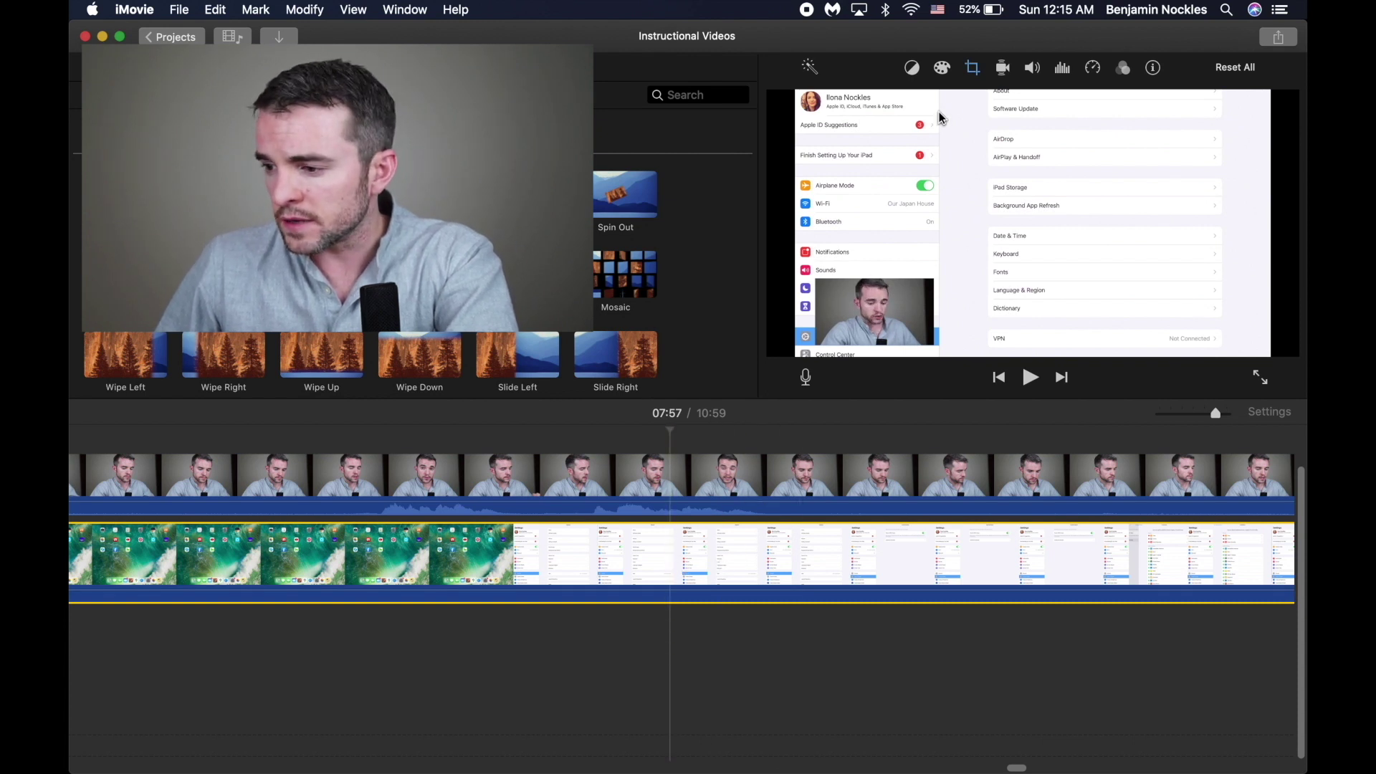
# Step: Change the iPad recording's crop style from Crop to Fill to Fit and apply it
pyautogui.click(969, 69)
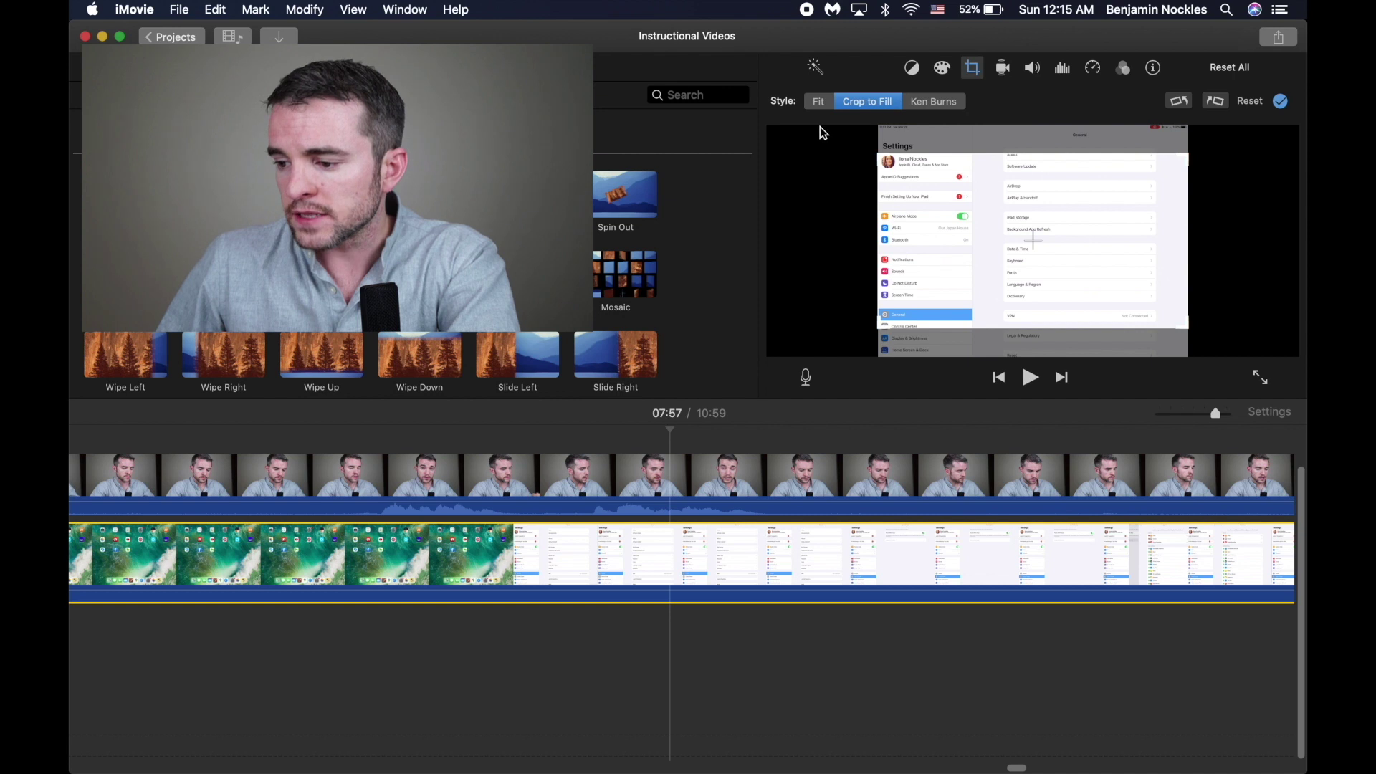
pyautogui.click(818, 103)
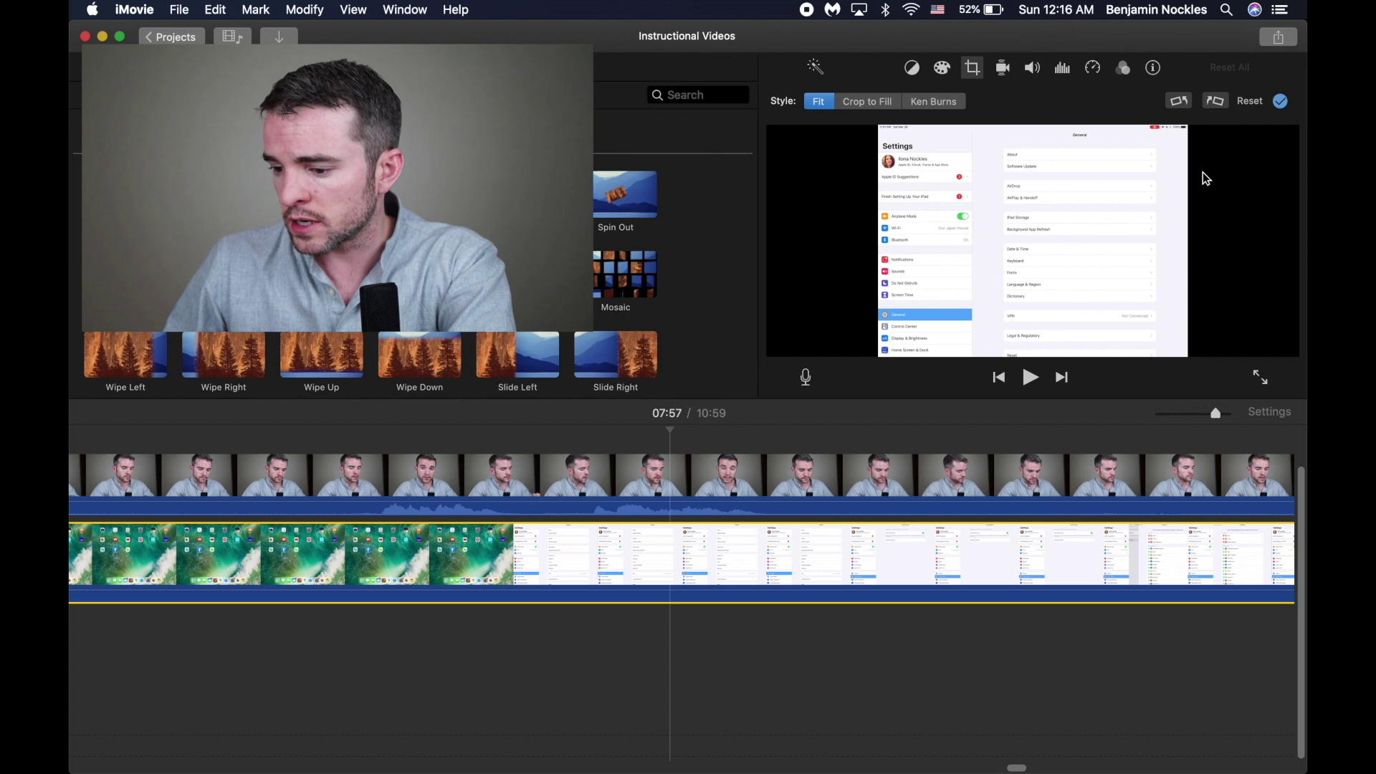
pyautogui.click(1282, 102)
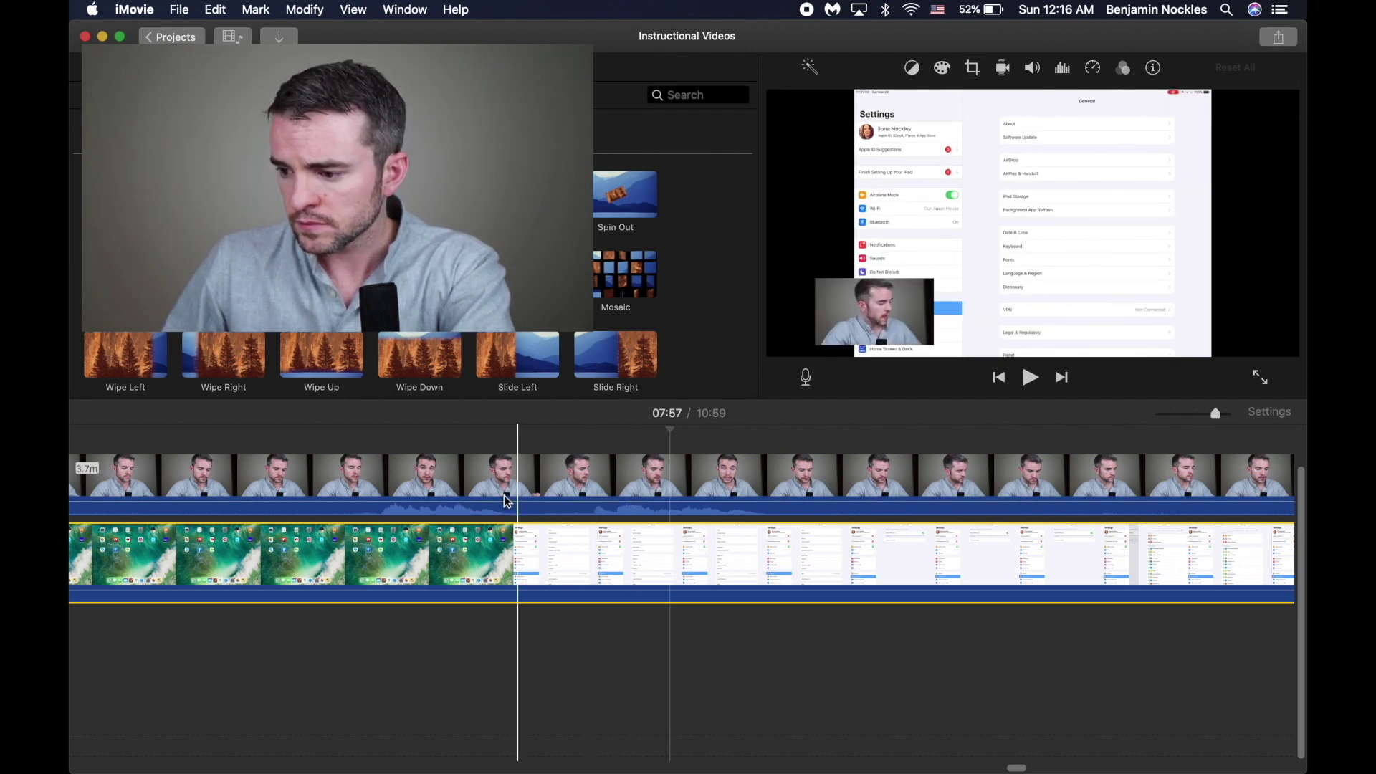
pyautogui.press('space')
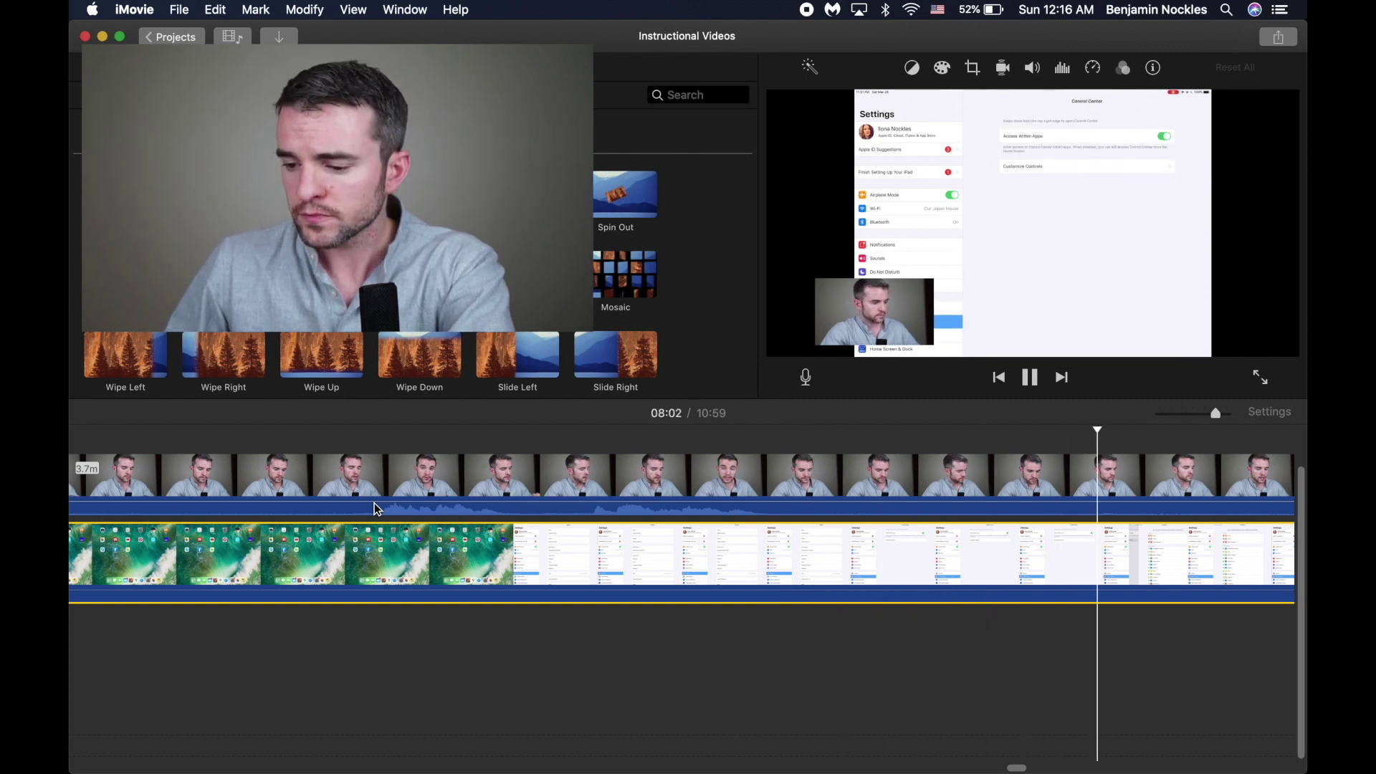
pyautogui.press('space')
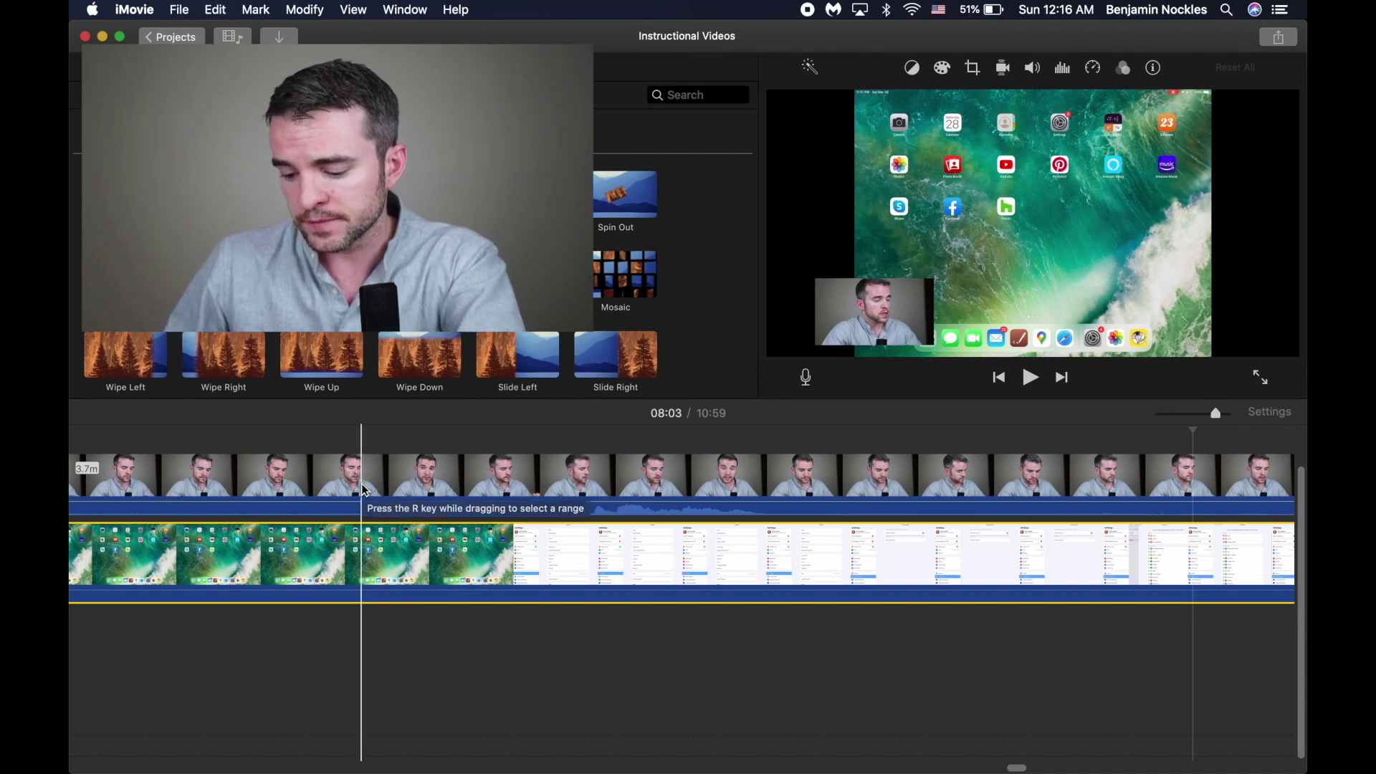
# Step: Detach the screen recording clip's audio into a separate green track, then switch to Finder
pyautogui.rightClick(366, 489)
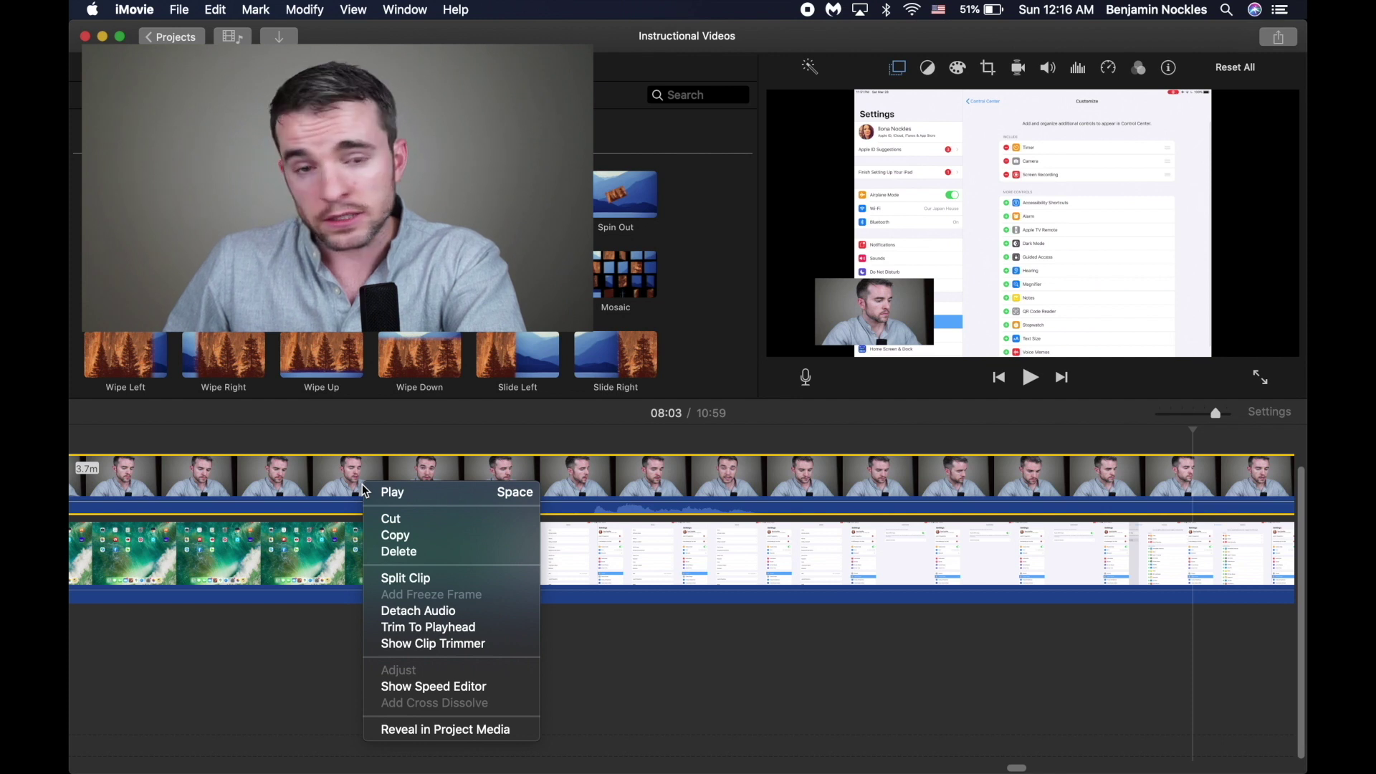
pyautogui.click(418, 610)
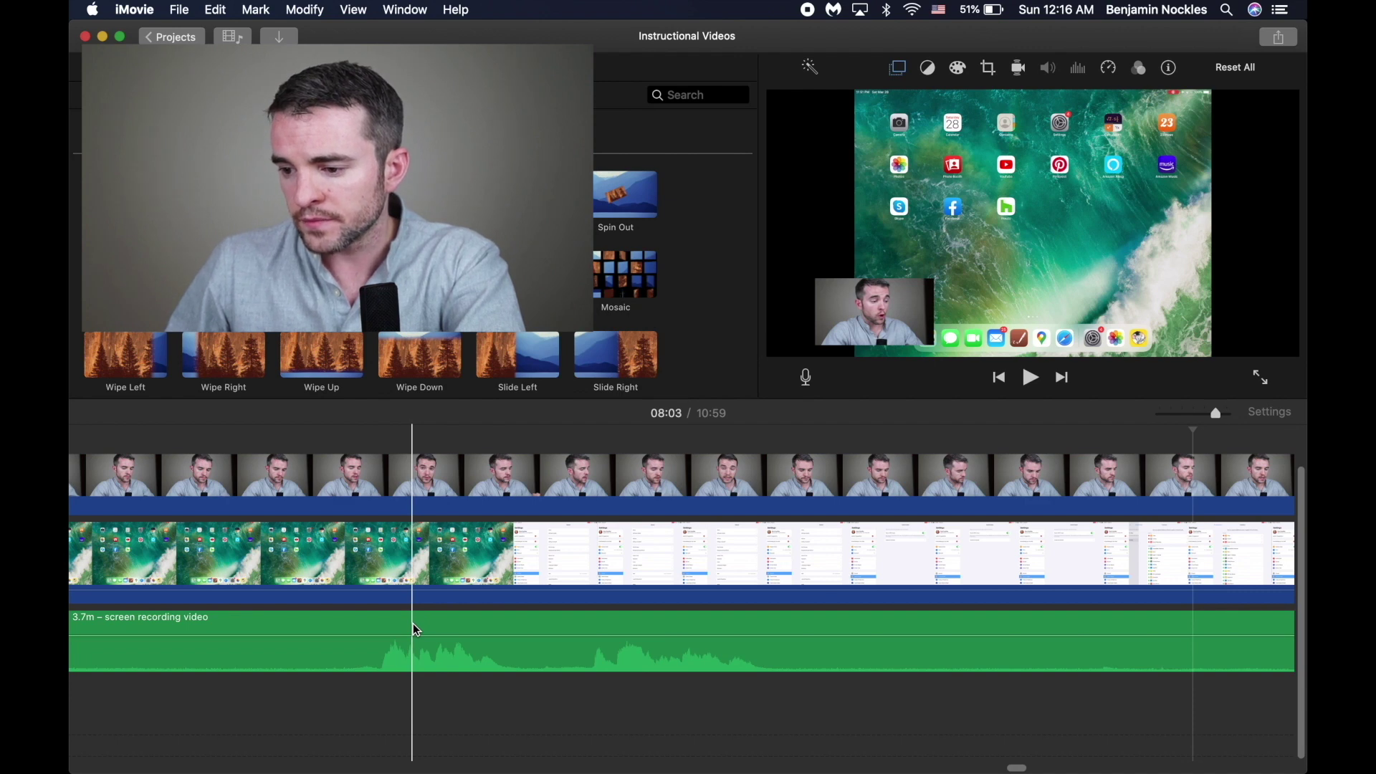
pyautogui.press('super+Tab')
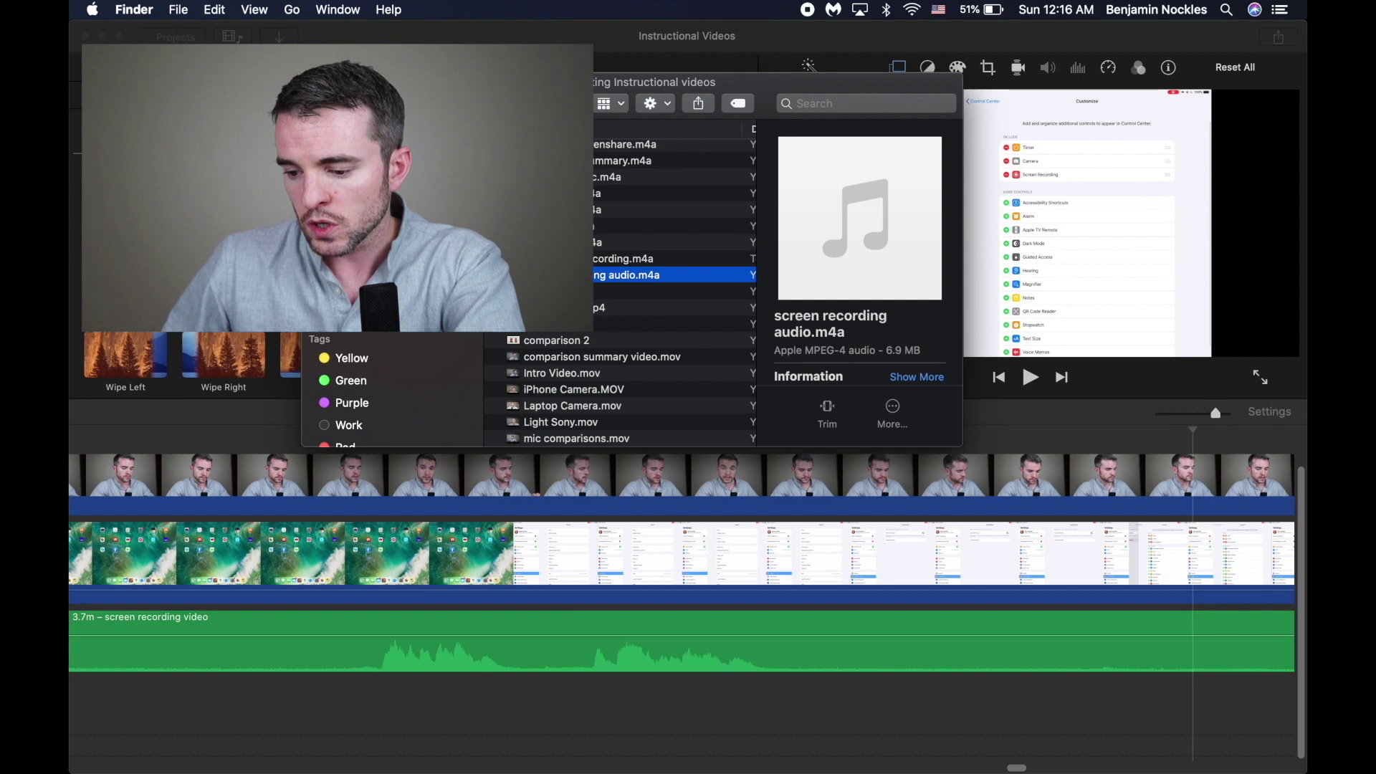
# Step: Drag 'screen recording audio.m4a' from Finder onto the timeline as a second audio track and select it
pyautogui.moveTo(645, 276); pyautogui.dragTo(315, 723)
pyautogui.hscroll(-10, 316, 723)
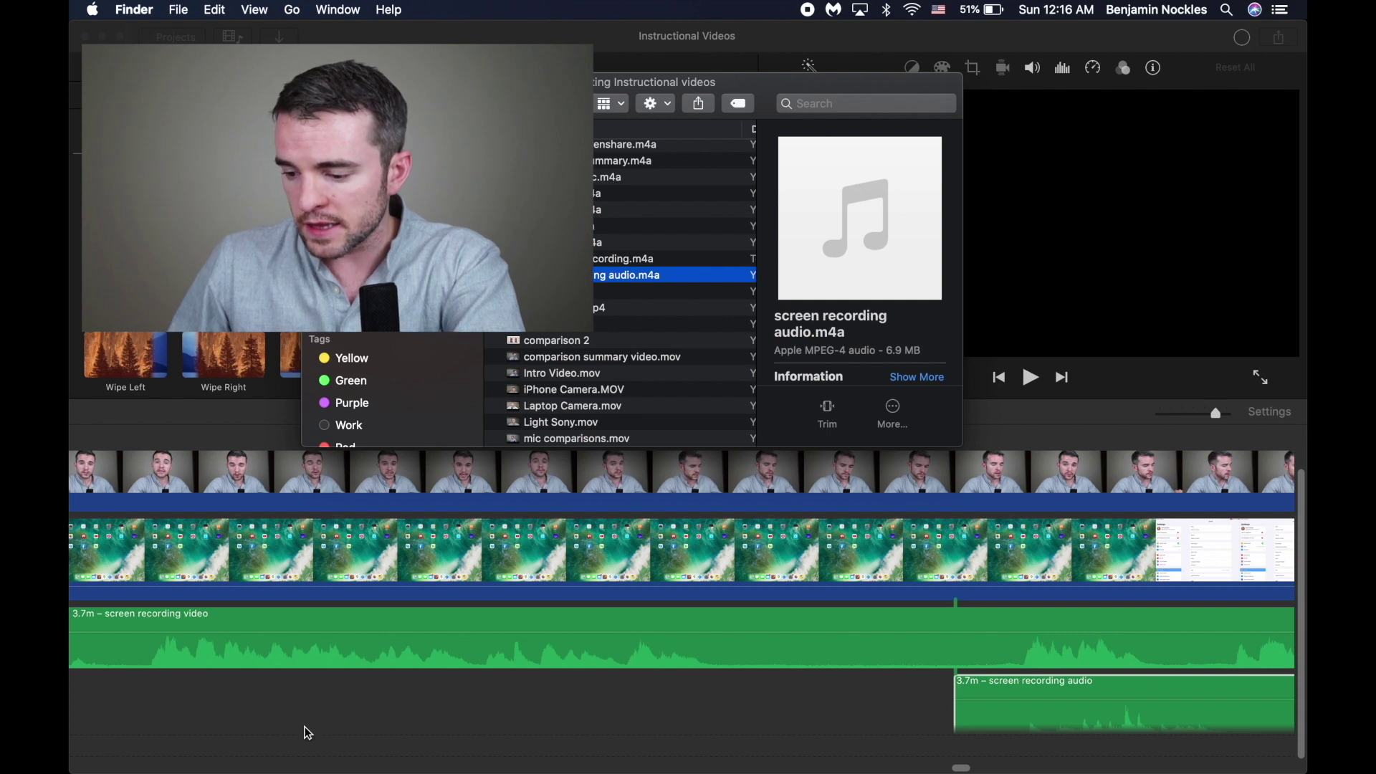
pyautogui.click(370, 736)
pyautogui.press('super+minus')
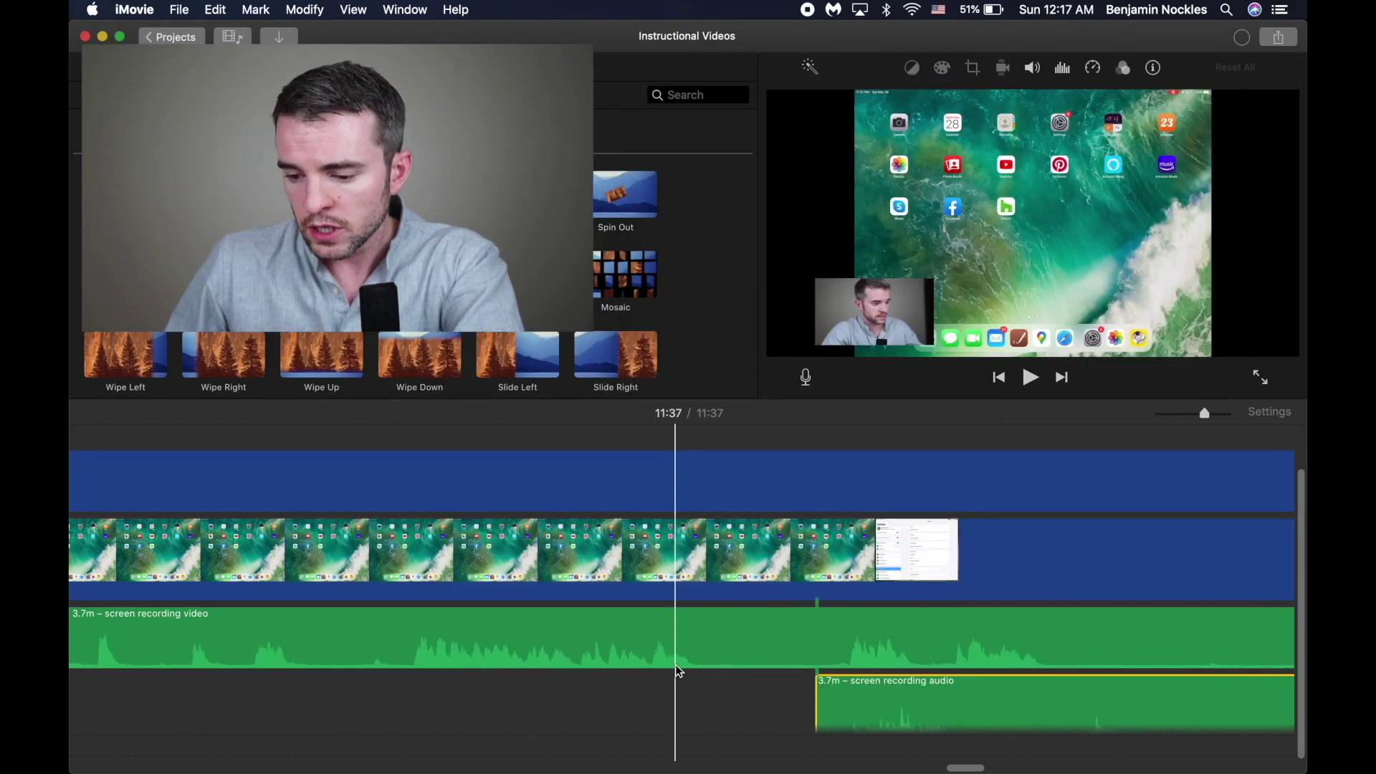
pyautogui.click(857, 690)
# Step: Slide the 'screen recording audio' clip left until it lines up under the detached video audio
pyautogui.moveTo(860, 688); pyautogui.dragTo(298, 707)
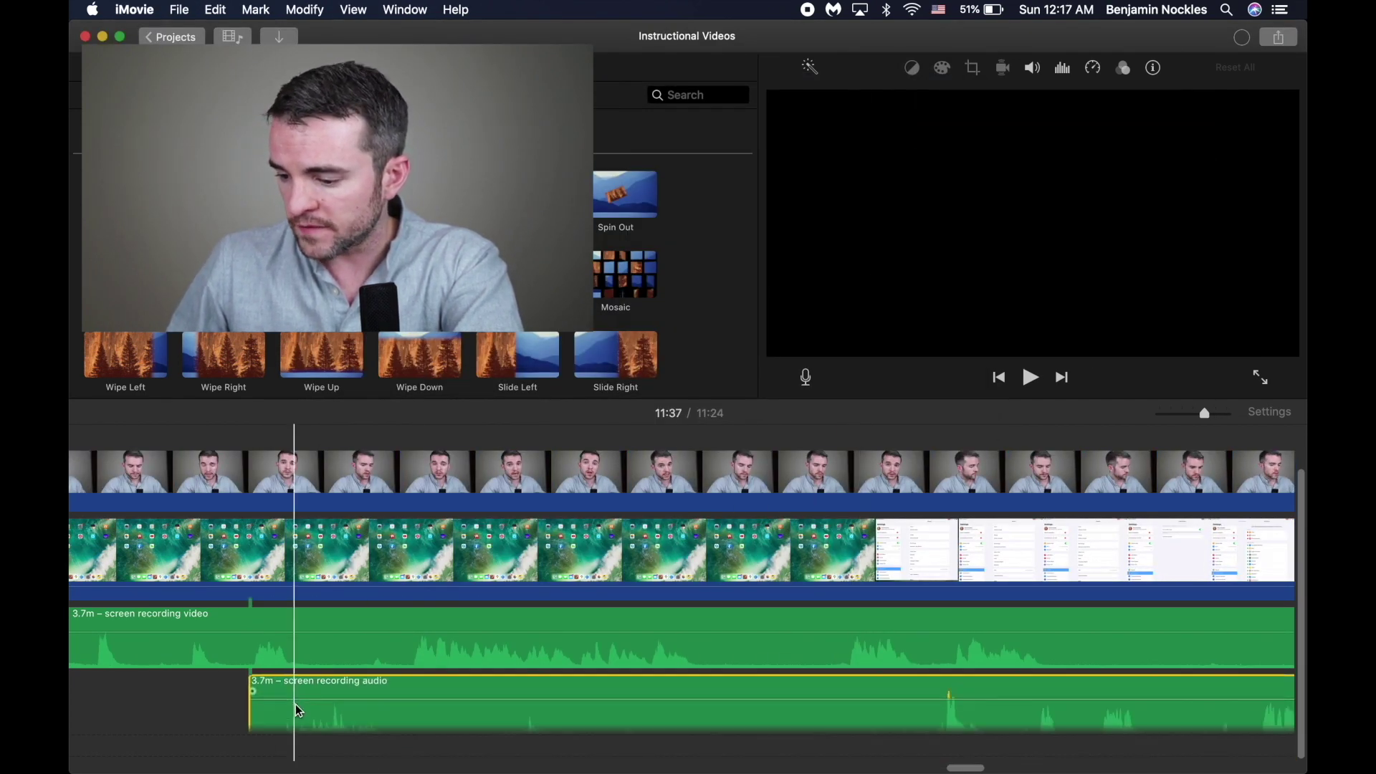
pyautogui.moveTo(562, 688); pyautogui.dragTo(277, 695)
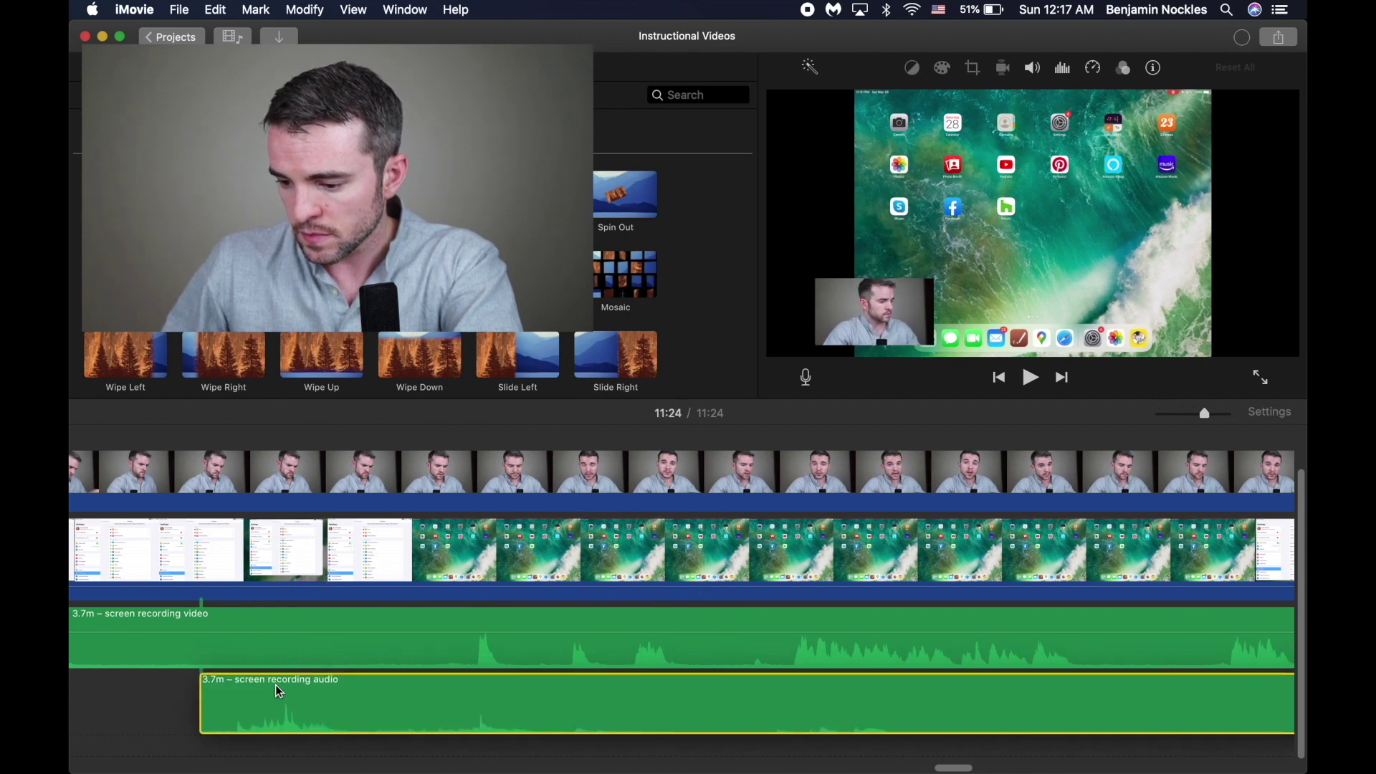
pyautogui.moveTo(830, 691); pyautogui.dragTo(419, 695)
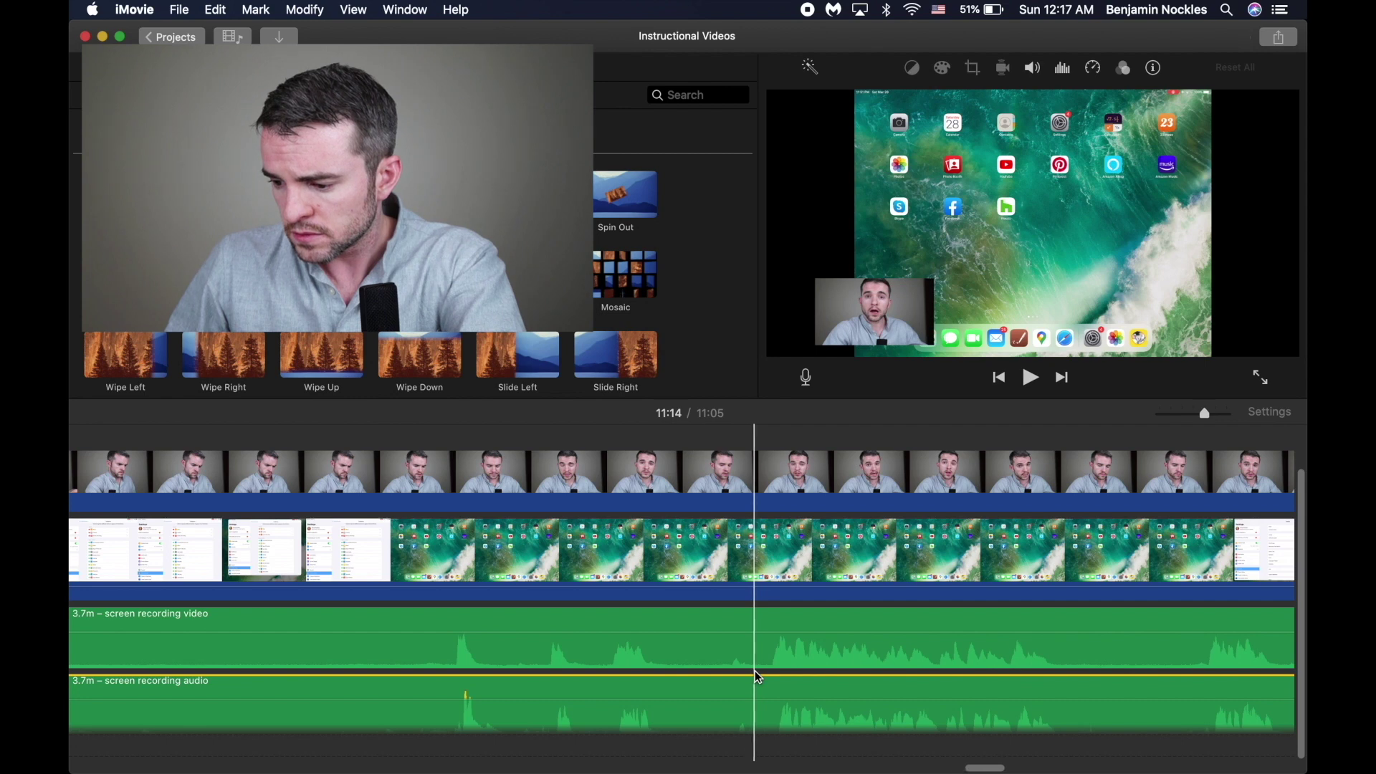
# Step: Play back to confirm the imported audio is in sync, then delete the detached 'screen recording video' audio
pyautogui.press('space')
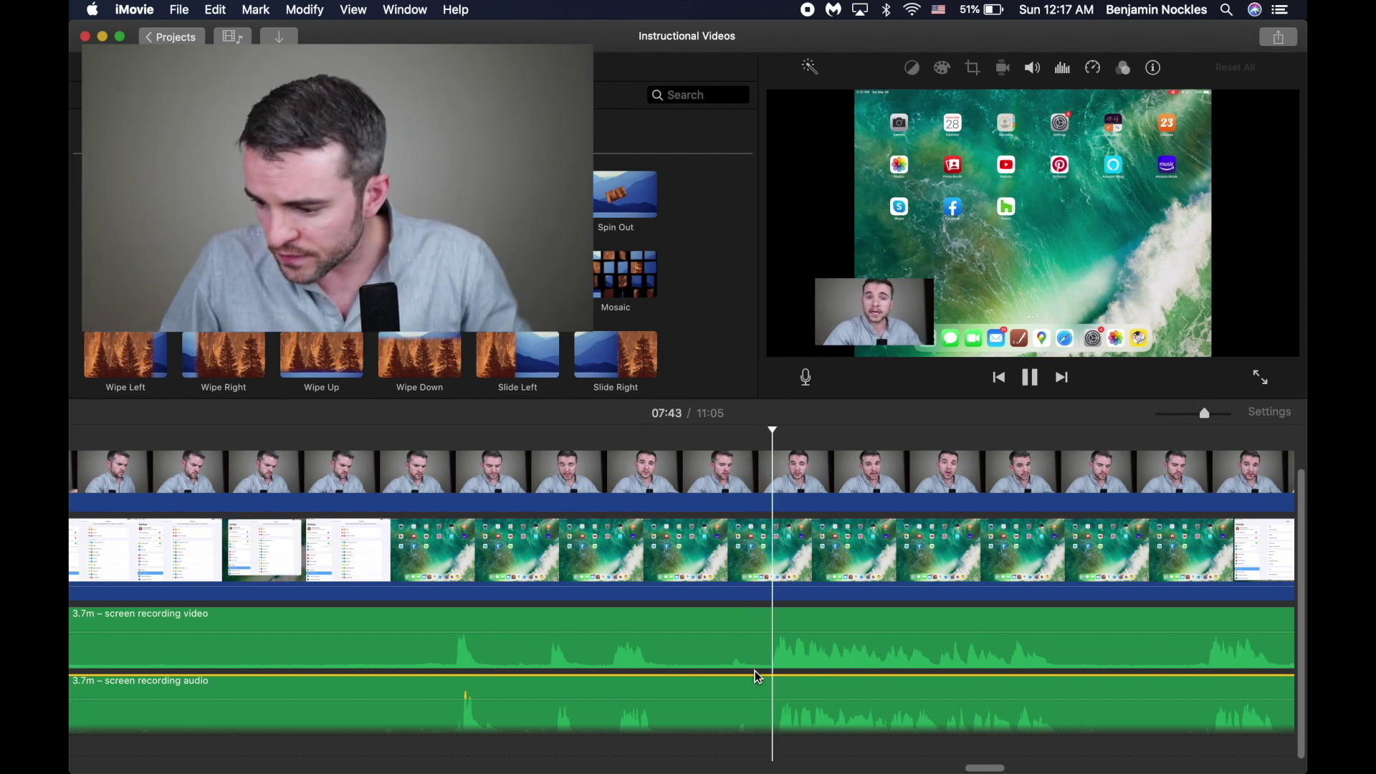
pyautogui.press('space')
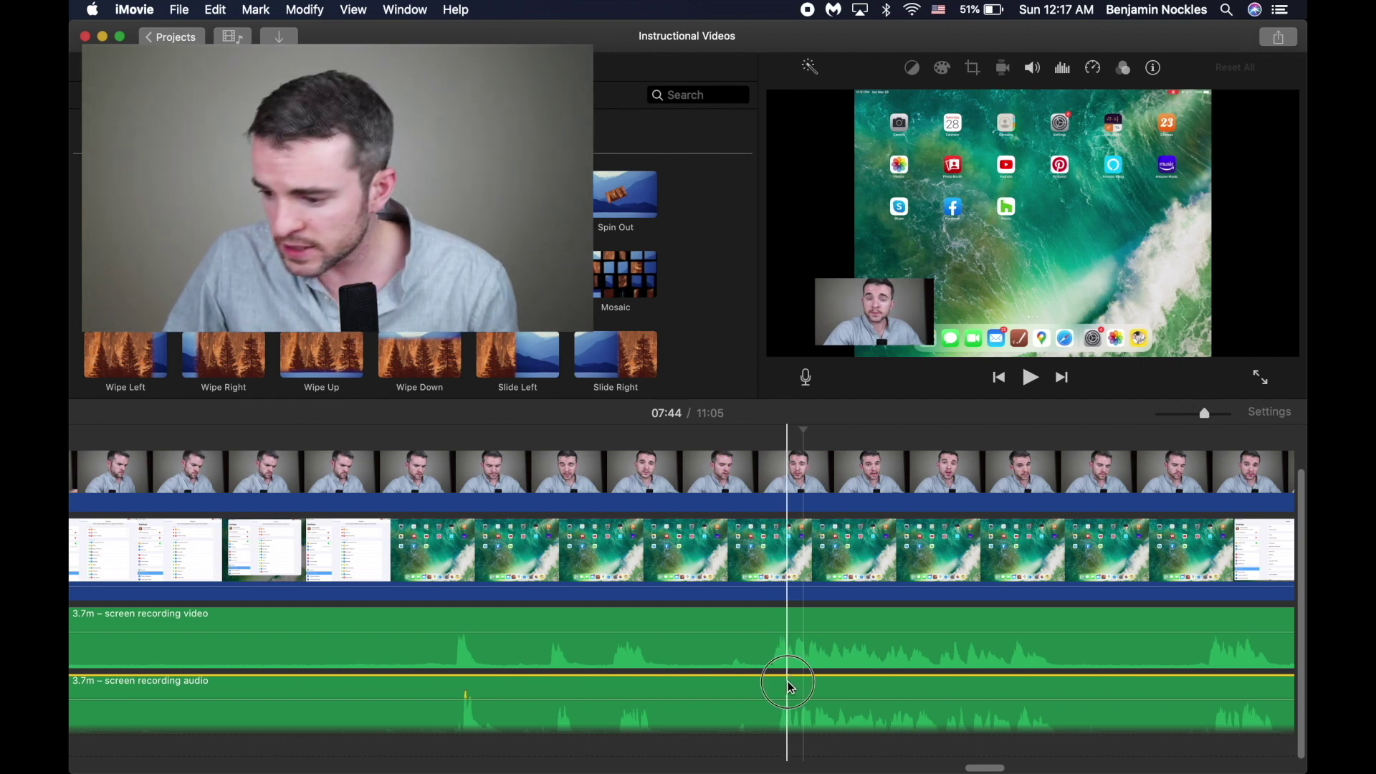
pyautogui.click(787, 685)
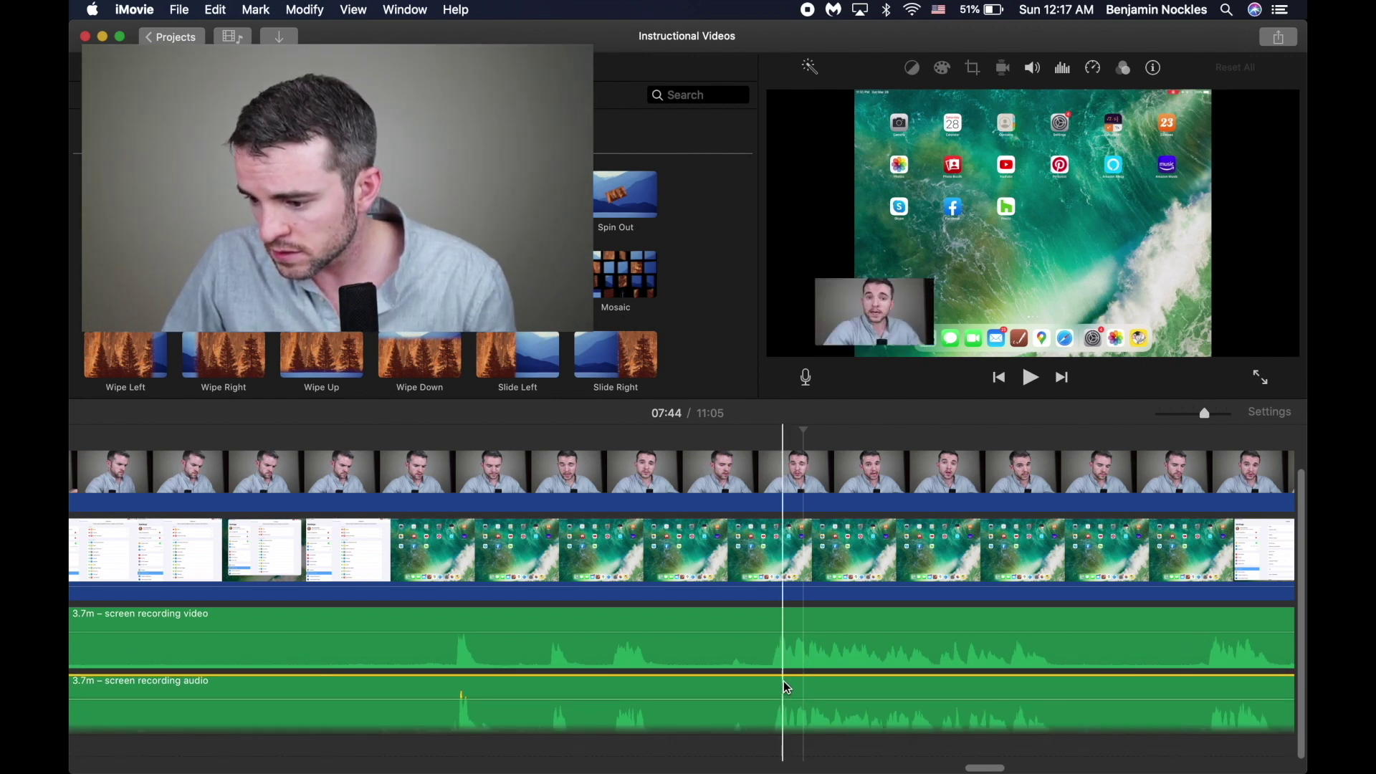
pyautogui.press('space')
pyautogui.press('space')
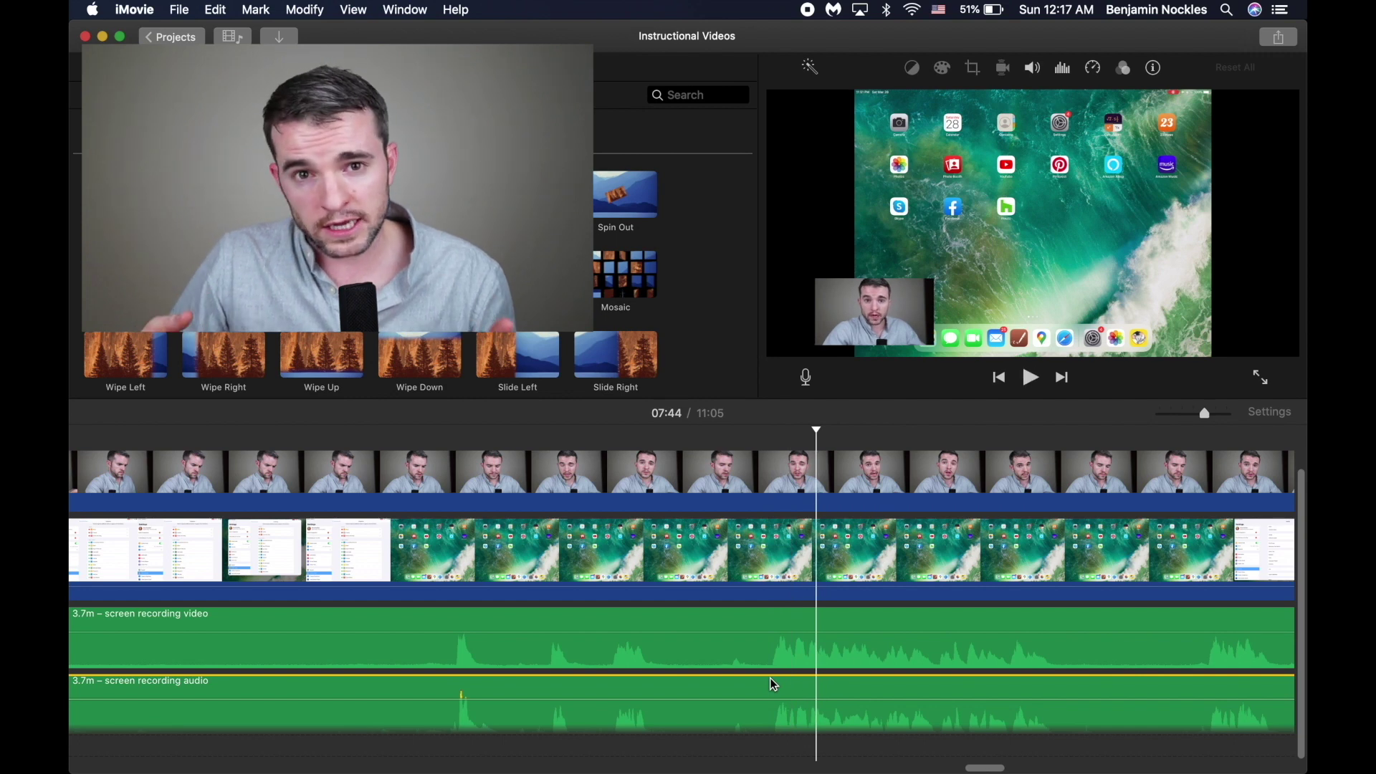
pyautogui.click(688, 622)
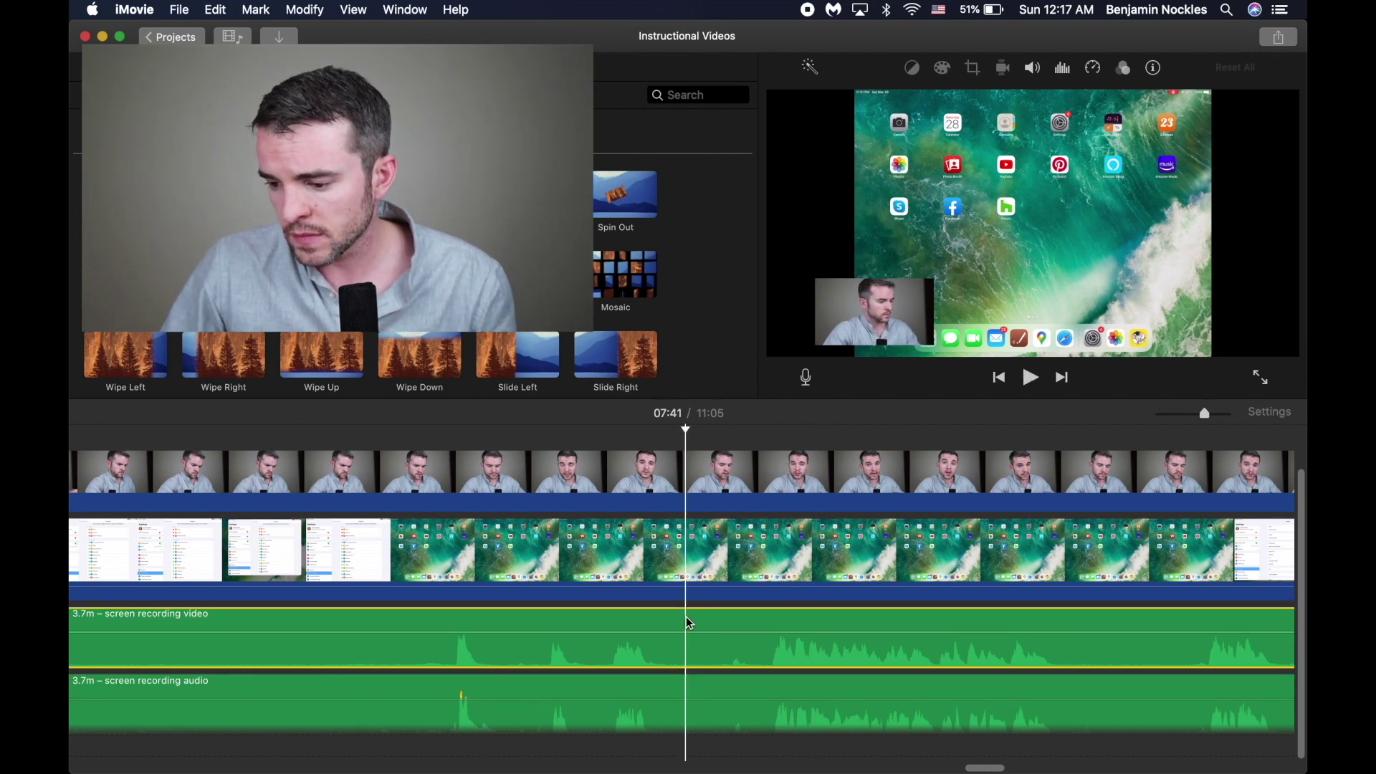
pyautogui.press('Delete')
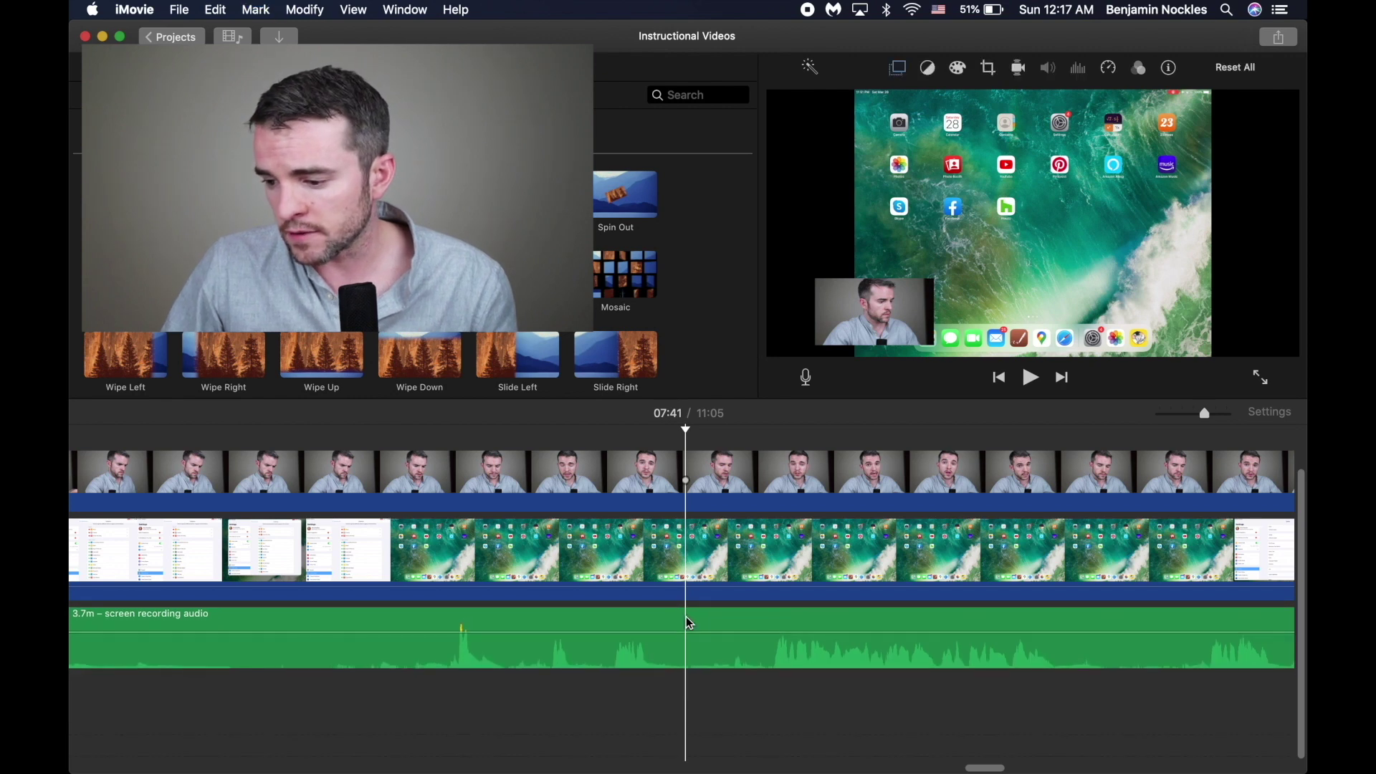